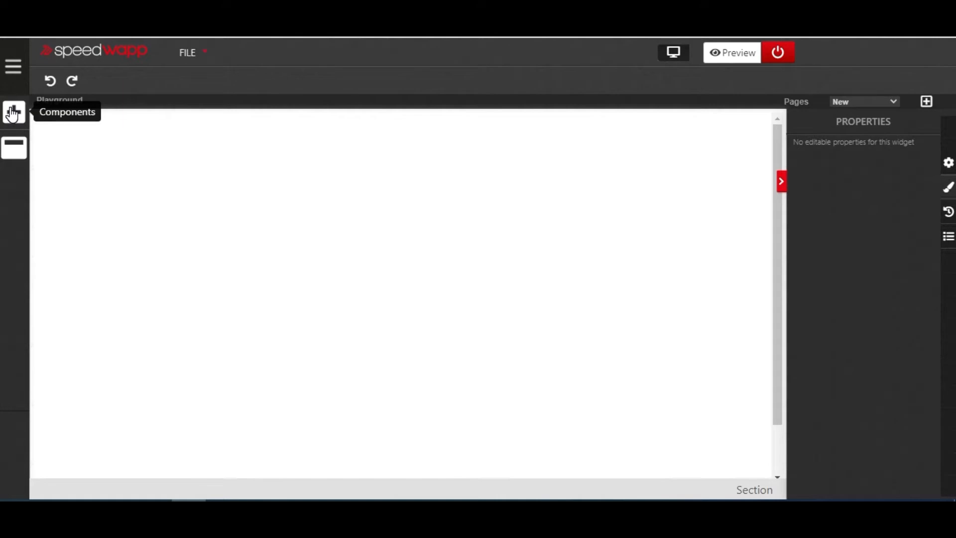
- Add a Section to the empty page and stretch its height to about 498 px
left_click(13, 113)
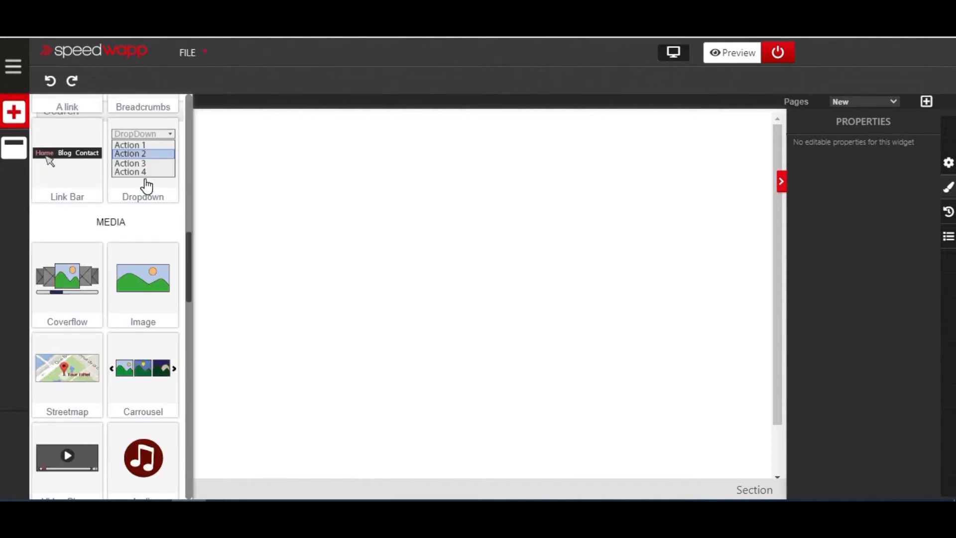
scroll(144, 186, "up", 5)
scroll(145, 186, "up", 4)
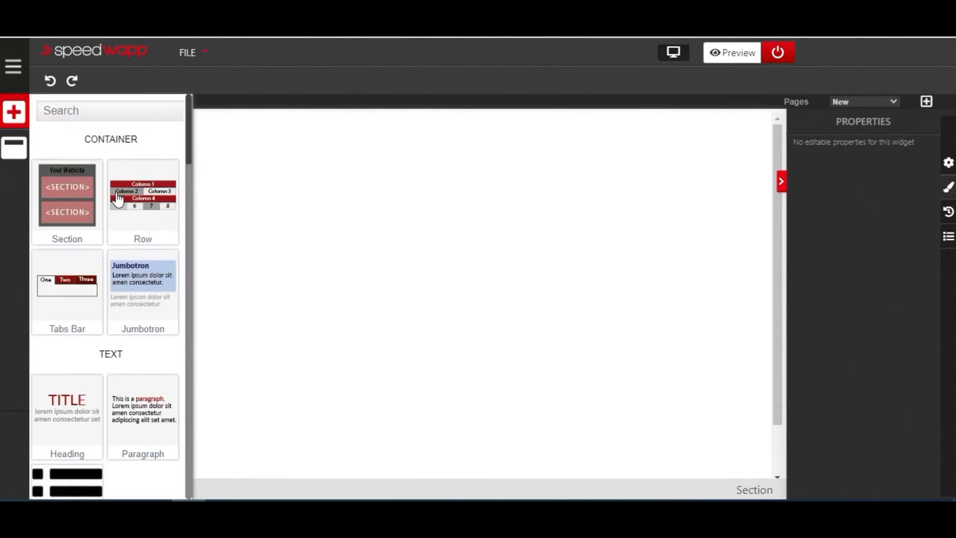
left_click_drag(121, 189, 266, 213)
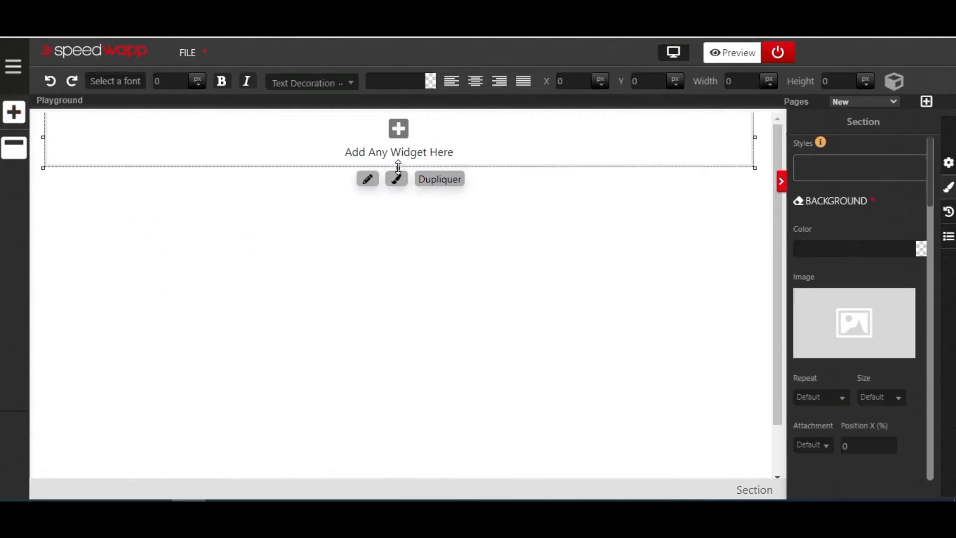
left_click_drag(398, 172, 431, 459)
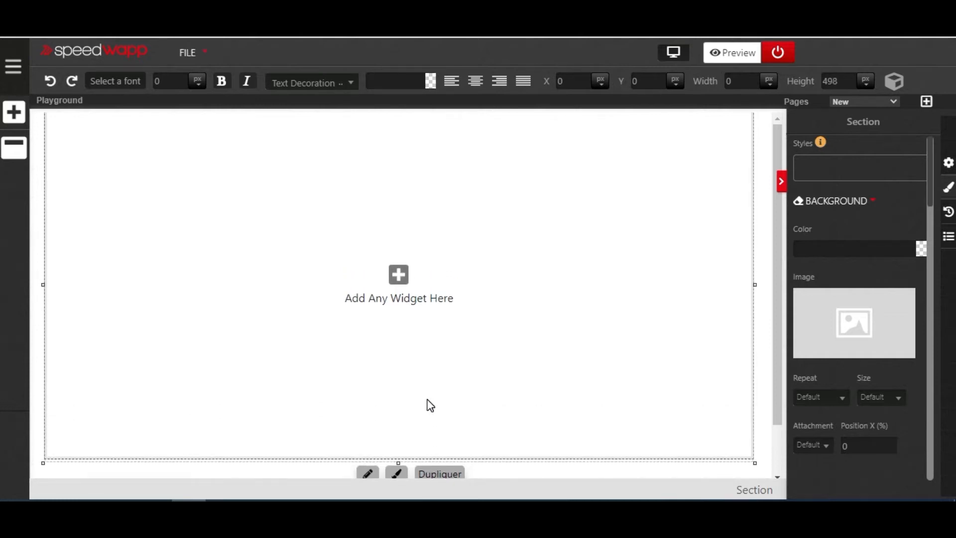
- Insert an Image component into the section and select it
left_click(15, 122)
scroll(88, 232, "down", 10)
scroll(94, 245, "up", 3)
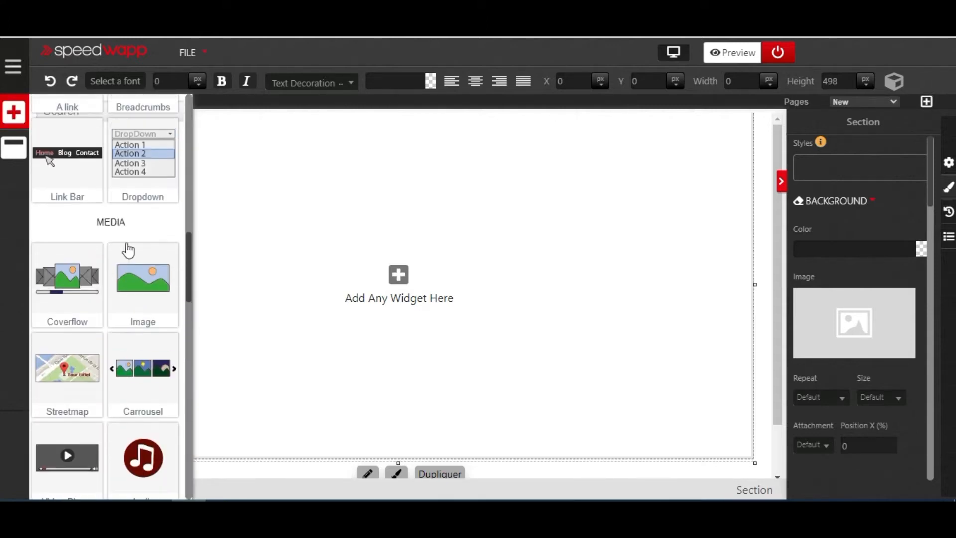
left_click_drag(136, 291, 234, 273)
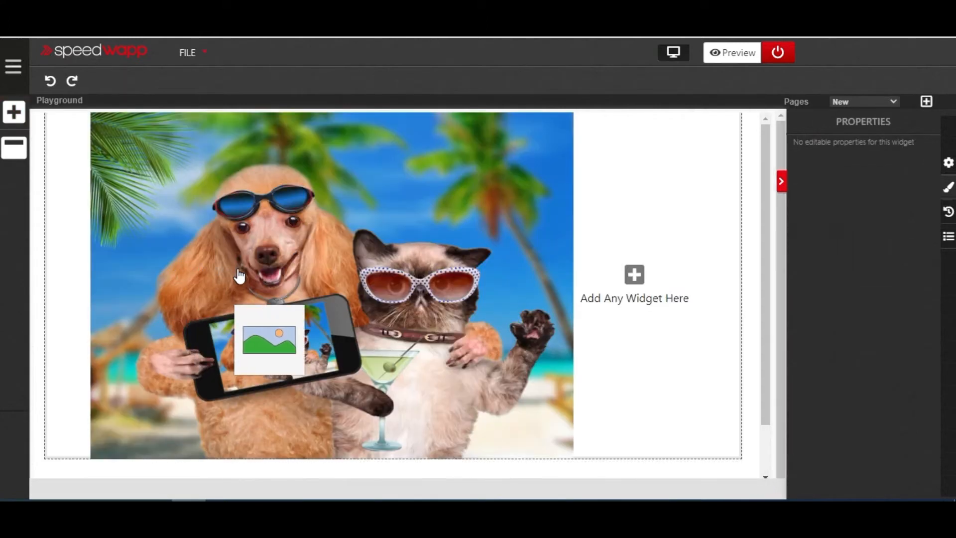
left_click(243, 260)
left_click(319, 239)
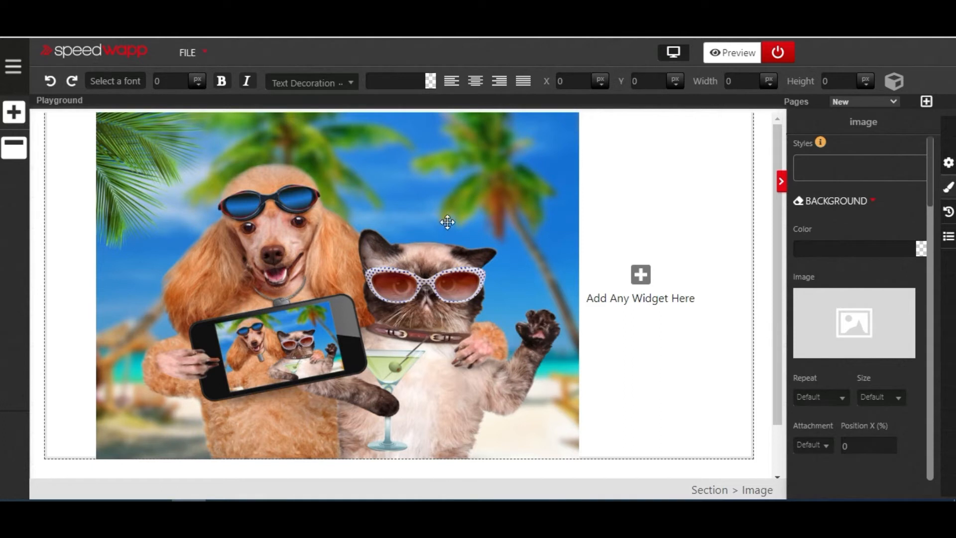
left_click(474, 244)
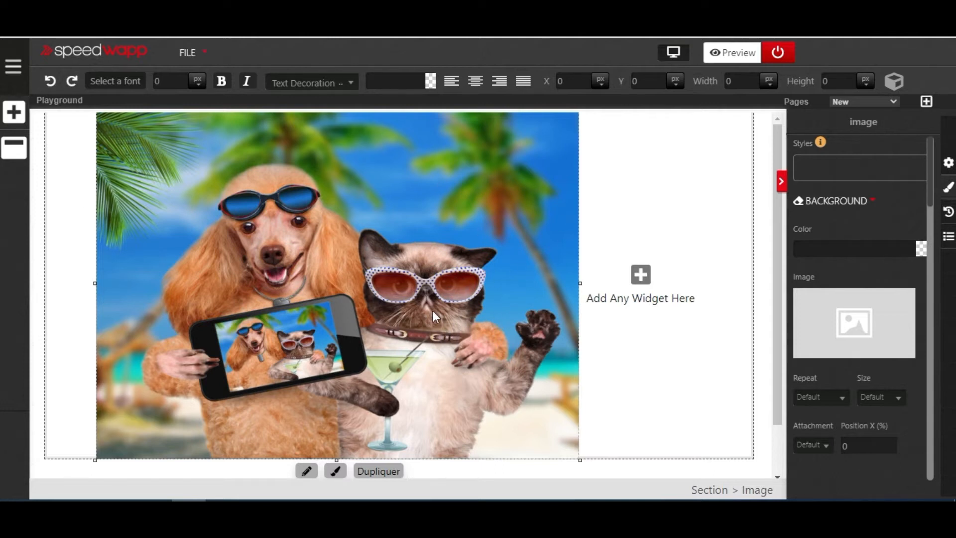
- Set the image's position style to Absolute
scroll(463, 318, "down", 1)
scroll(465, 321, "up", 1)
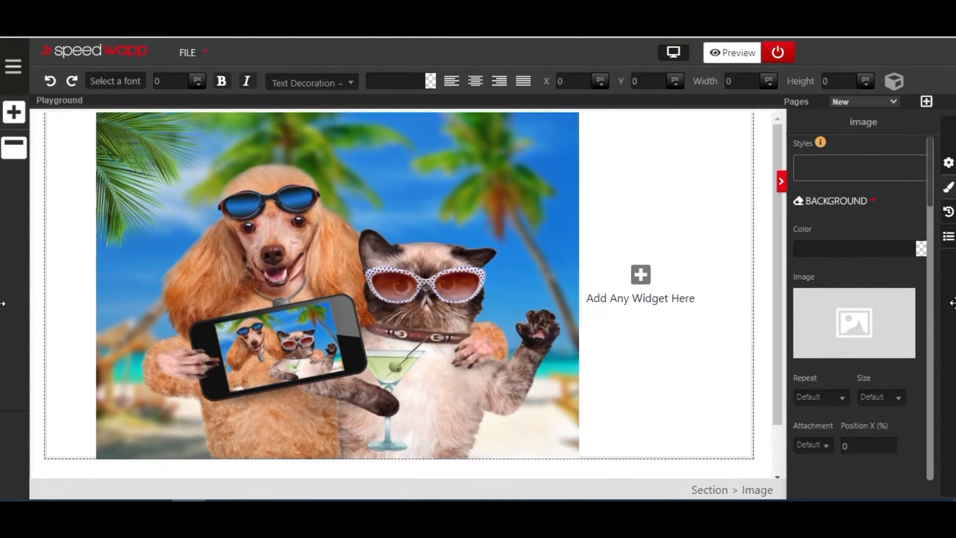
scroll(901, 312, "down", 2)
scroll(900, 313, "down", 10)
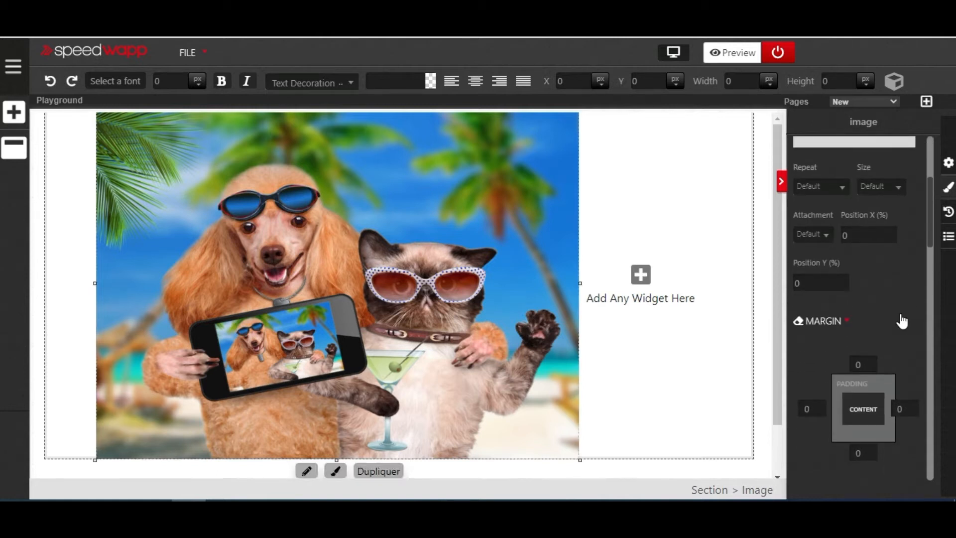
scroll(899, 315, "down", 10)
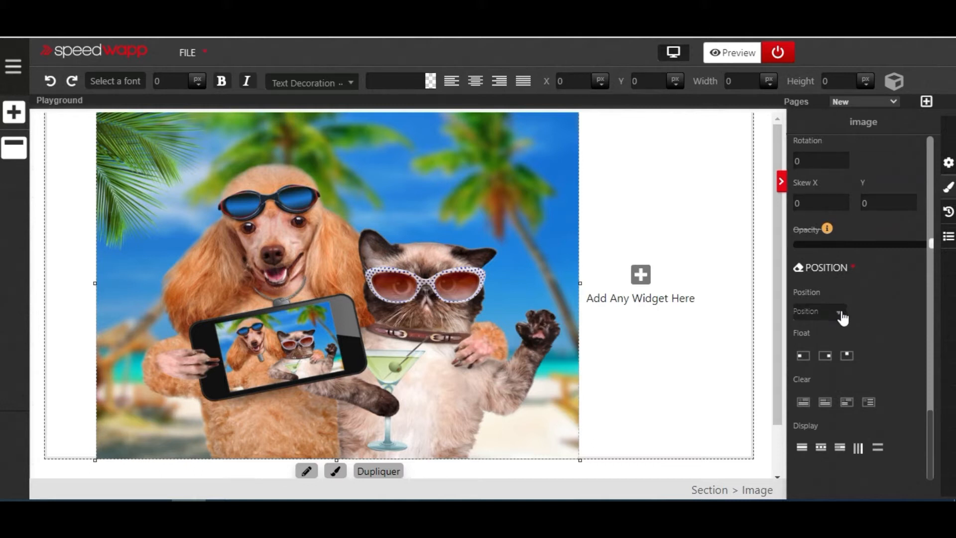
left_click(840, 315)
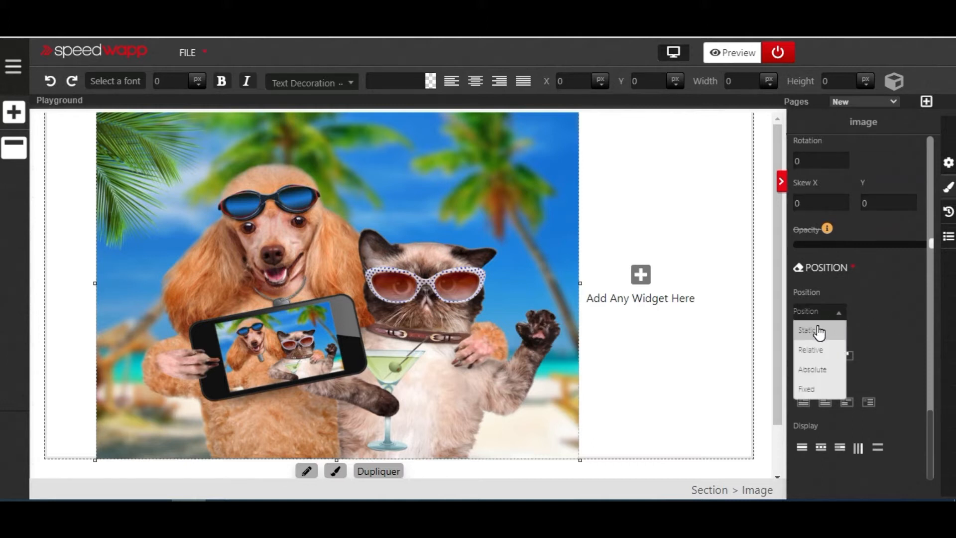
left_click(819, 369)
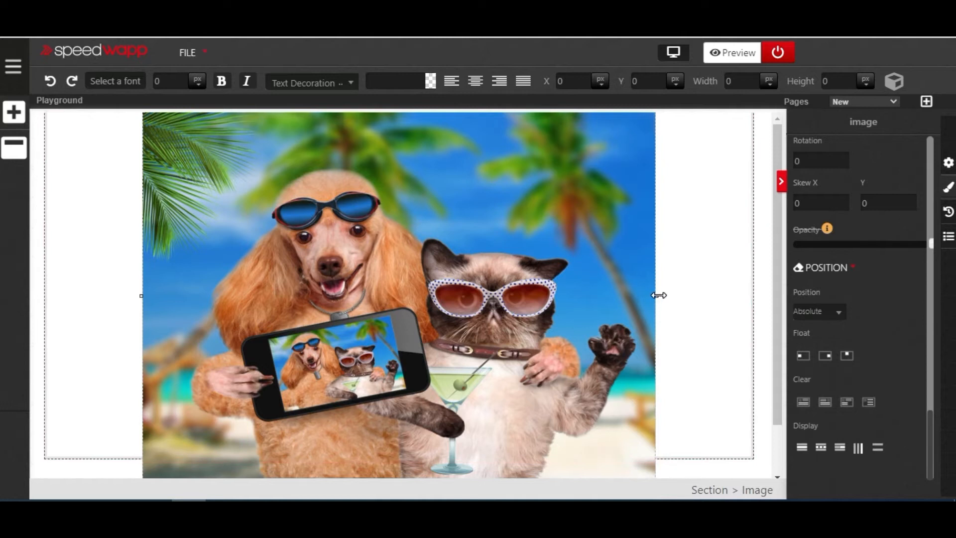
- Shrink the image to about 338 by 248 px and move it to about X 348, Y 133 within the section
left_click_drag(657, 295, 655, 301)
mouse_move(539, 303)
left_mouse_down()
mouse_move(495, 316)
mouse_move(644, 300)
mouse_move(572, 344)
mouse_move(637, 331)
mouse_move(636, 316)
left_mouse_up()
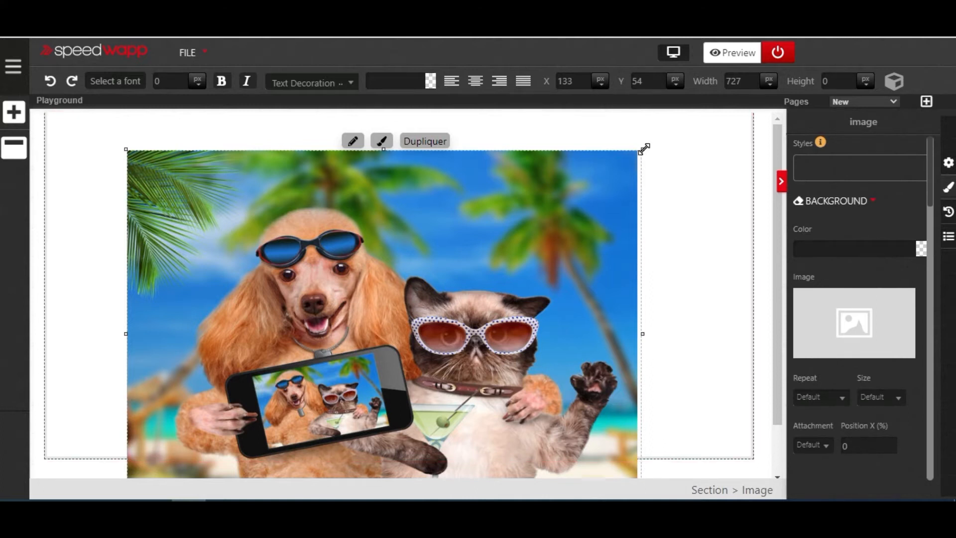
left_click_drag(642, 150, 399, 307)
left_click_drag(359, 363, 445, 251)
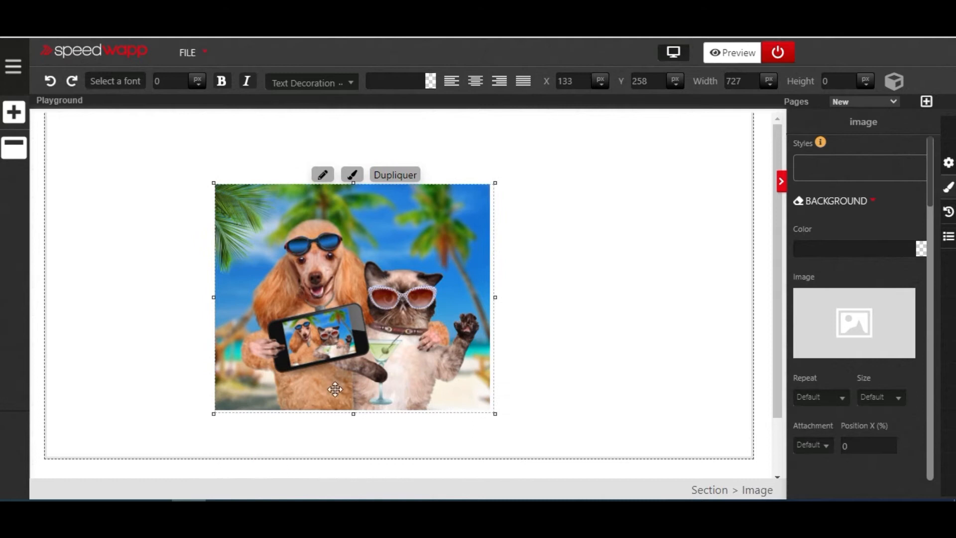
left_click_drag(355, 412, 371, 361)
left_click_drag(495, 271, 461, 338)
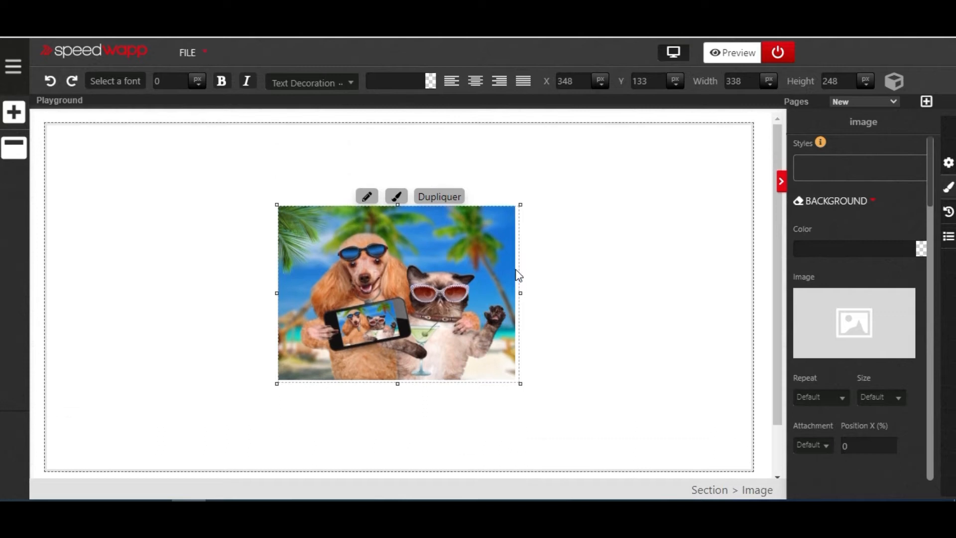
- Change the image's position style to Fixed
scroll(679, 310, "down", 2)
scroll(697, 319, "up", 2)
scroll(695, 319, "down", 2)
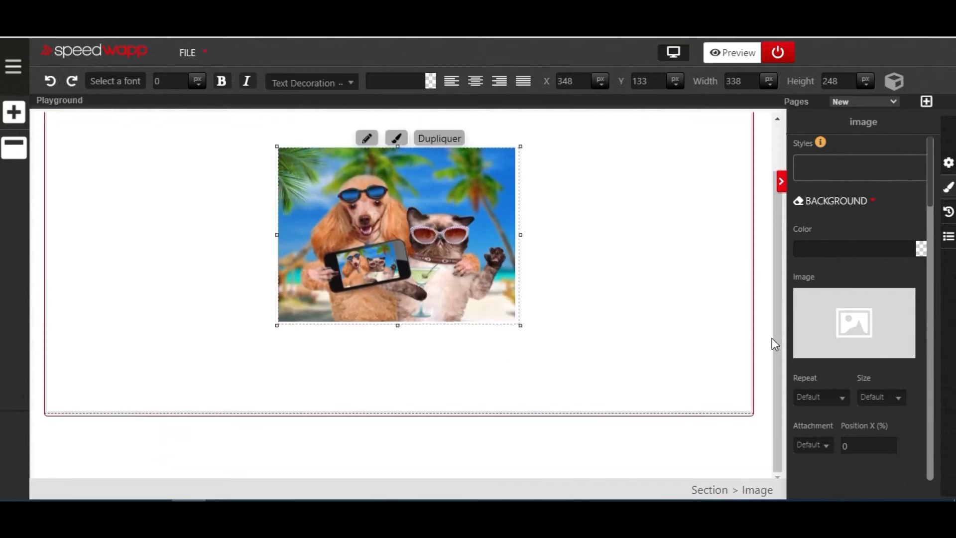
scroll(846, 331, "down", 10)
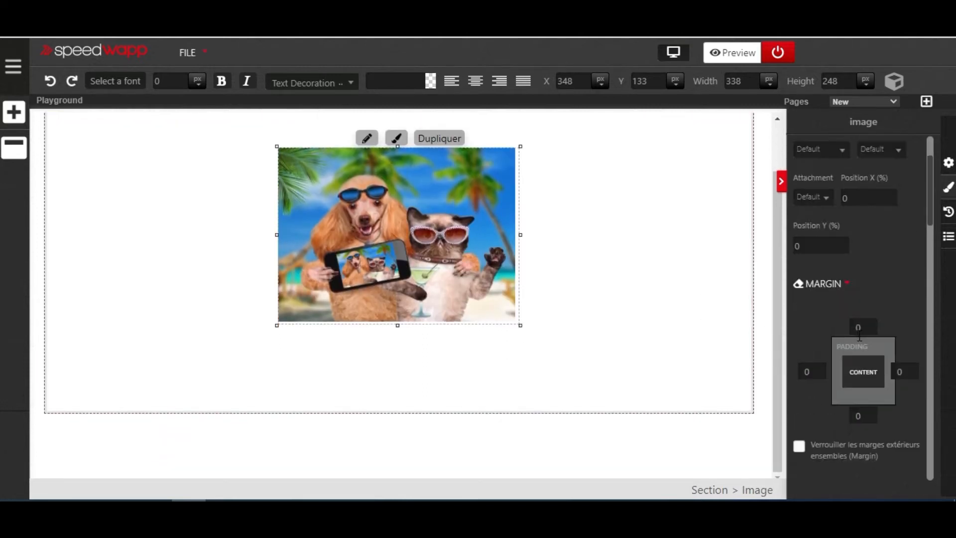
scroll(869, 358, "down", 3)
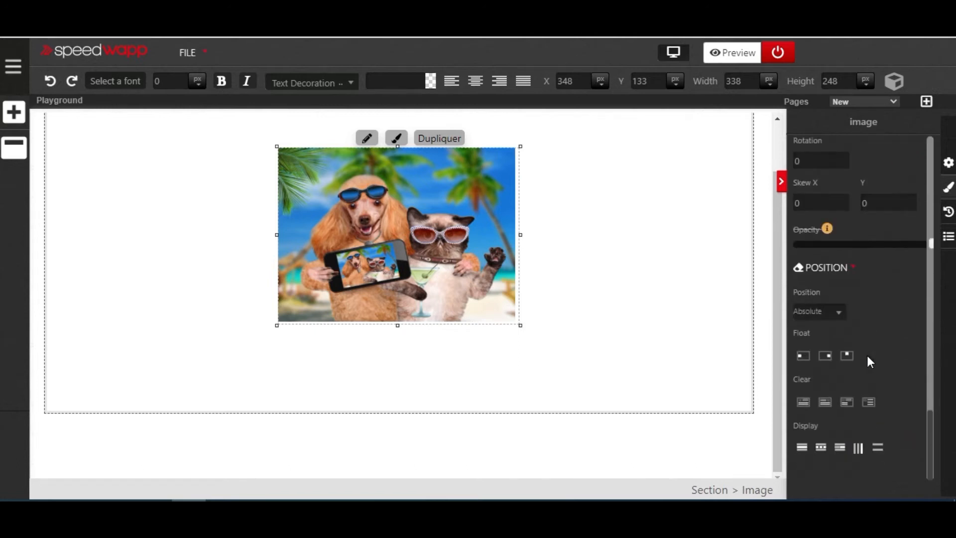
left_click(841, 319)
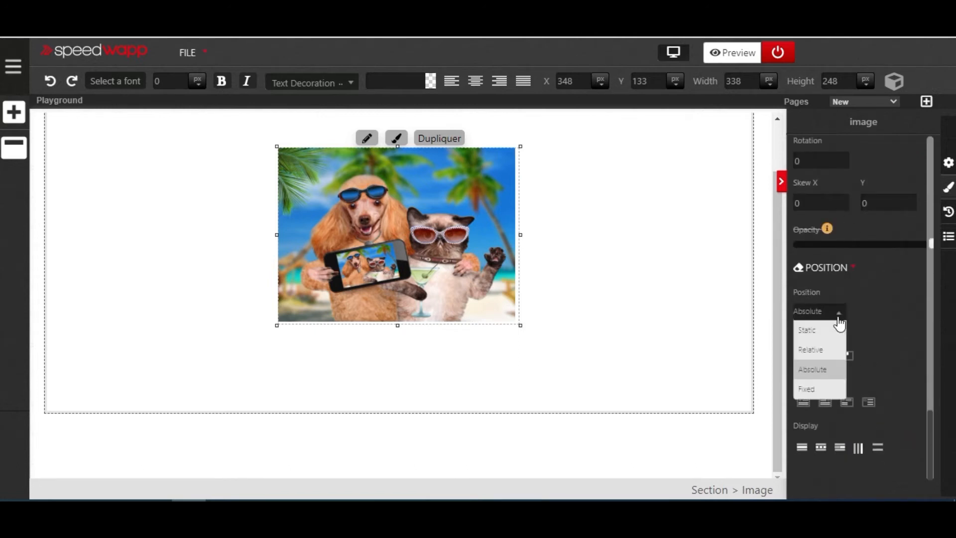
left_click(822, 389)
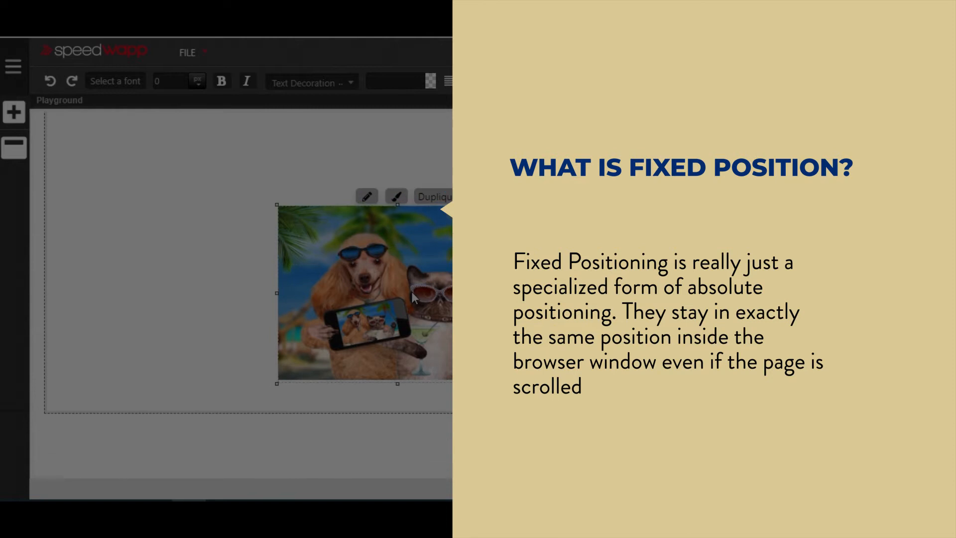
- Scroll the page up and down to examine how the fixed image behaves relative to its section
scroll(409, 297, "up", 1)
scroll(409, 299, "down", 1)
scroll(409, 301, "up", 1)
scroll(409, 304, "down", 1)
scroll(408, 307, "up", 1)
scroll(440, 305, "down", 1)
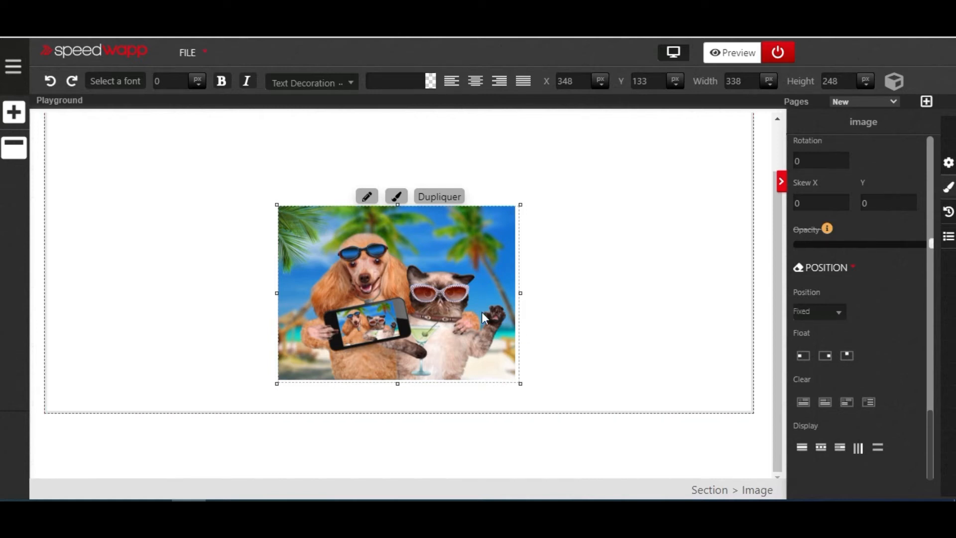
scroll(444, 312, "up", 1)
scroll(450, 300, "down", 1)
scroll(531, 248, "up", 1)
scroll(552, 217, "down", 1)
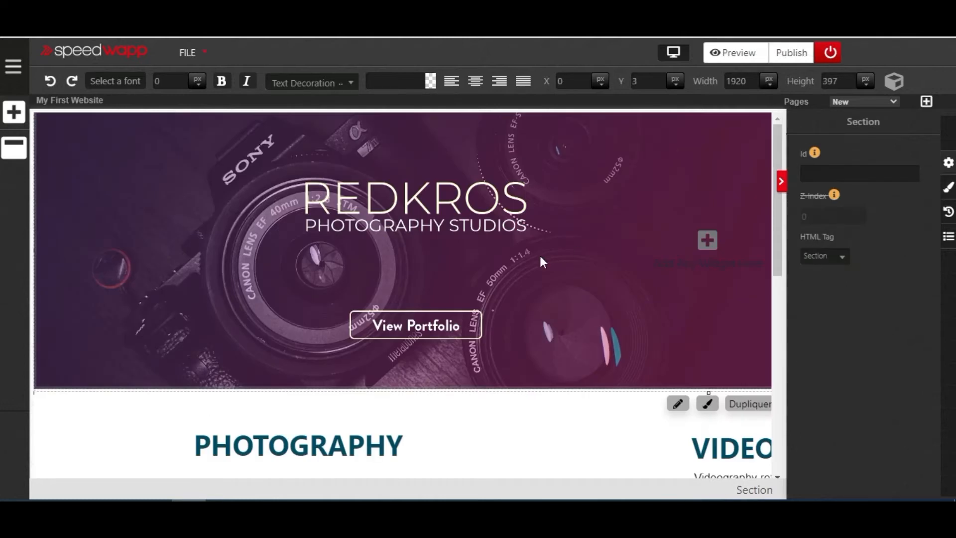
- Scroll through the My First Website page to examine how the REDKROS header behaves against the sections below it
scroll(412, 243, "down", 3)
scroll(416, 247, "up", 3)
scroll(476, 235, "down", 2)
scroll(476, 235, "up", 1)
scroll(466, 317, "down", 7)
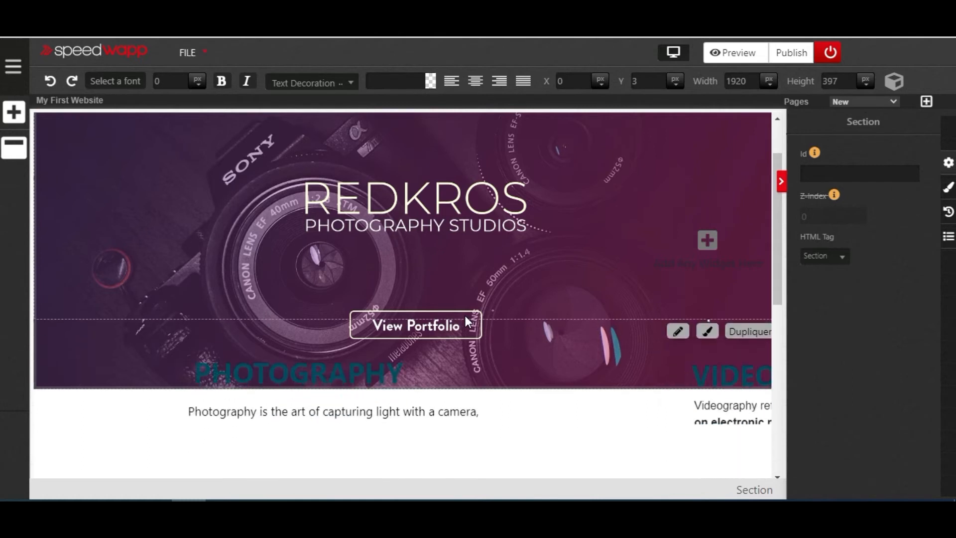
scroll(465, 317, "up", 7)
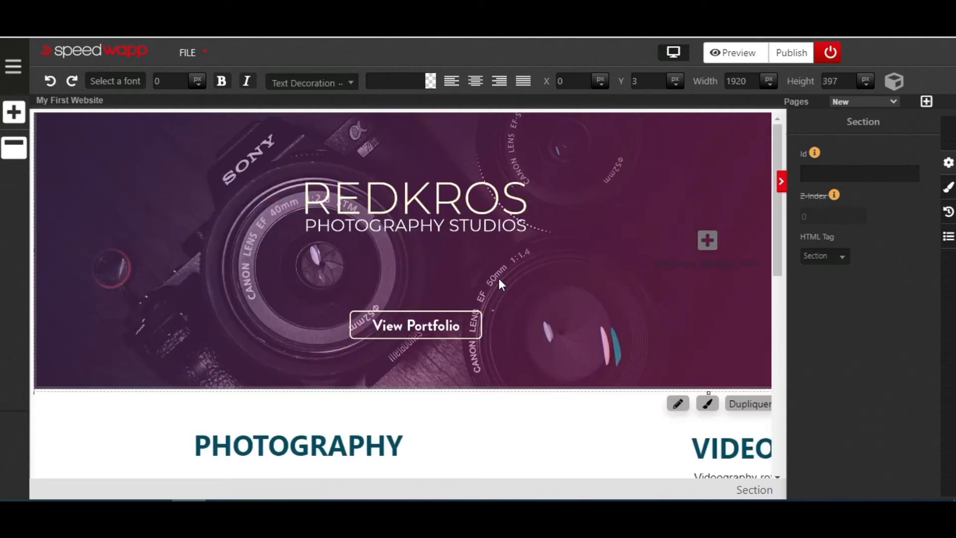
scroll(498, 274, "down", 5)
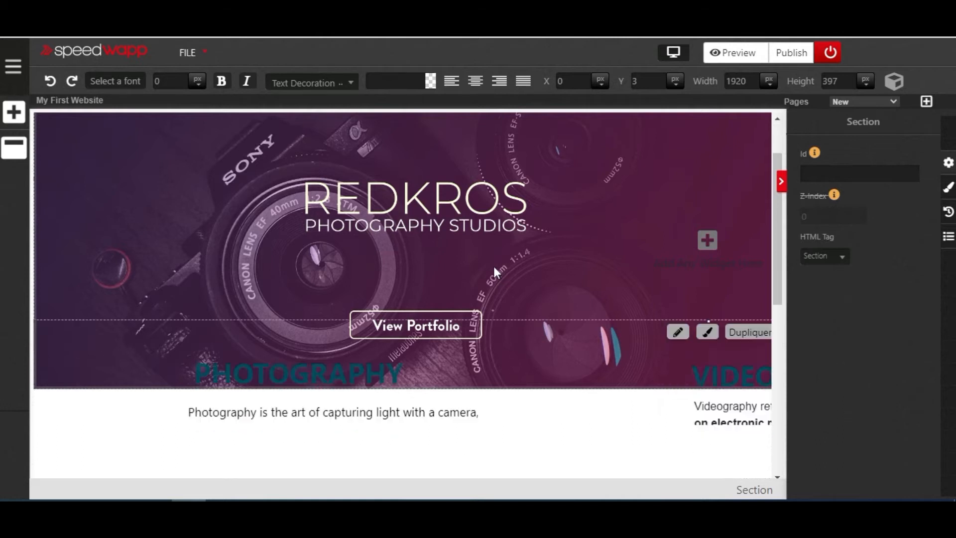
scroll(491, 264, "up", 3)
scroll(494, 264, "down", 5)
scroll(496, 269, "up", 5)
scroll(493, 264, "down", 5)
scroll(488, 264, "up", 5)
scroll(487, 264, "down", 3)
scroll(486, 264, "down", 5)
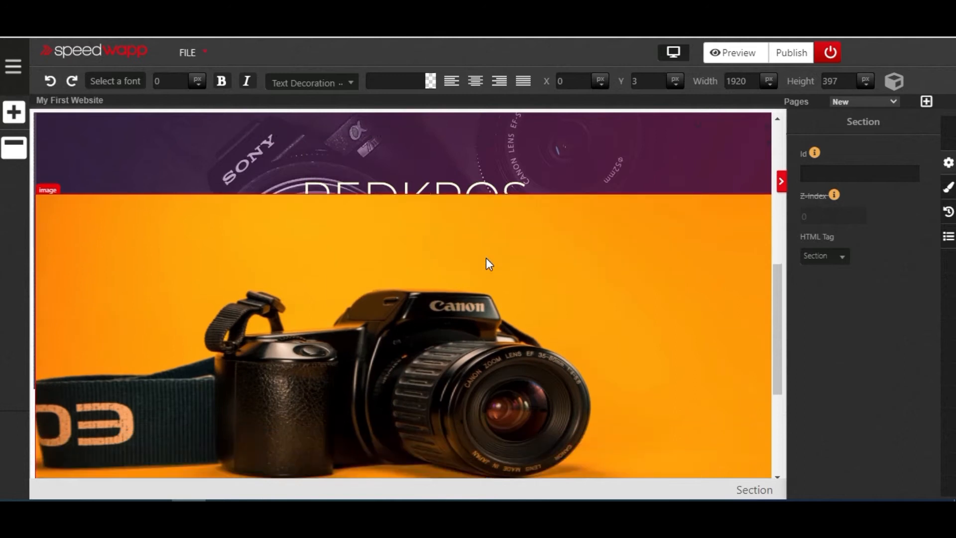
scroll(486, 263, "up", 1)
scroll(486, 264, "down", 1)
scroll(486, 258, "up", 5)
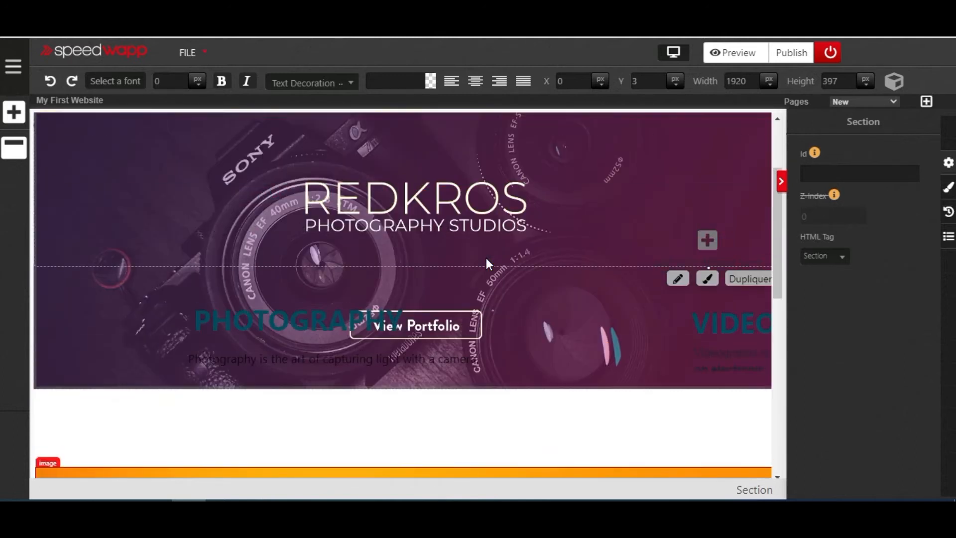
scroll(486, 257, "down", 3)
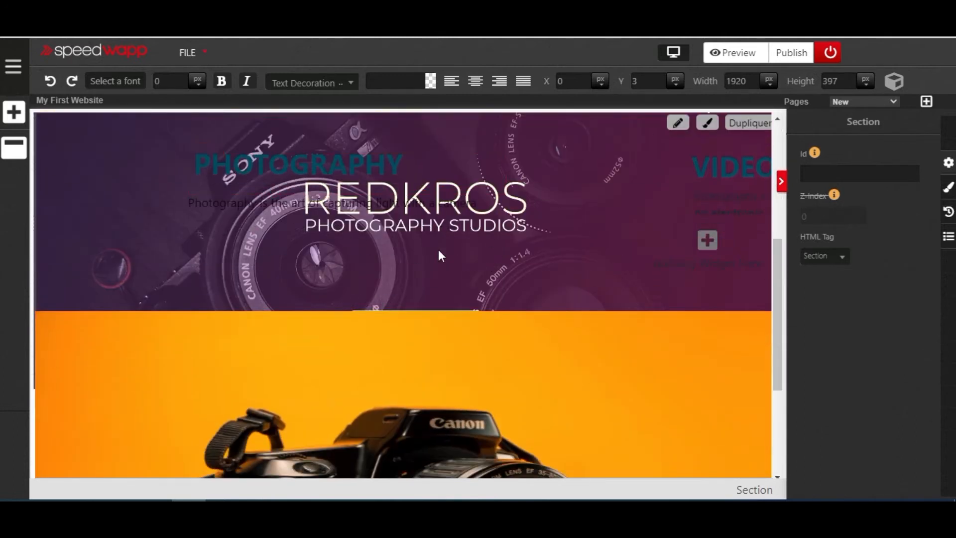
scroll(446, 251, "down", 4)
scroll(455, 252, "up", 3)
scroll(457, 250, "up", 5)
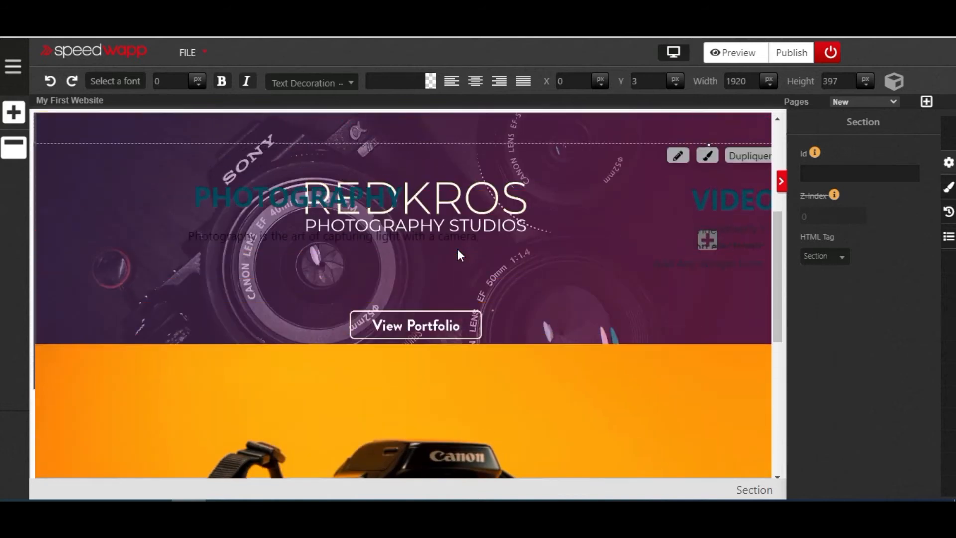
scroll(458, 251, "down", 3)
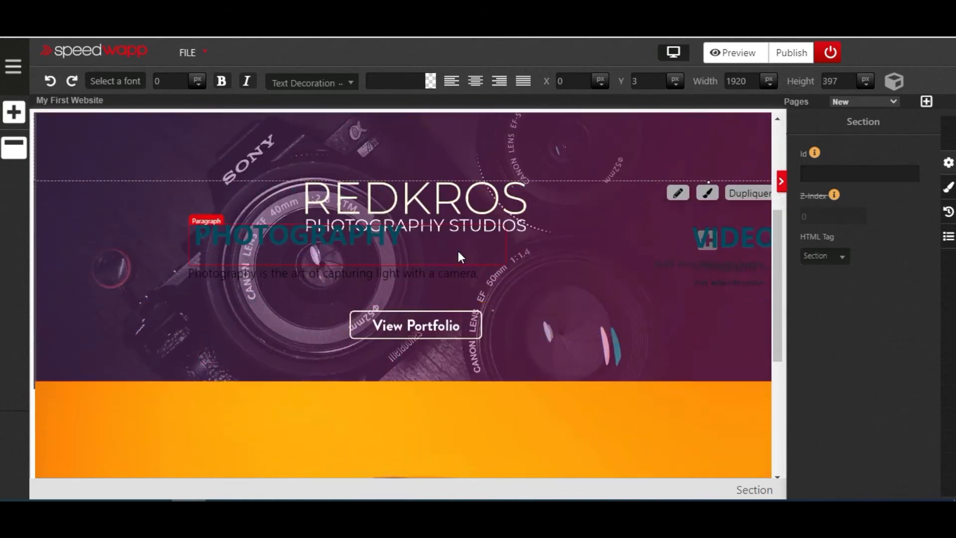
scroll(472, 219, "down", 4)
scroll(472, 219, "down", 3)
scroll(473, 221, "up", 5)
scroll(473, 221, "down", 4)
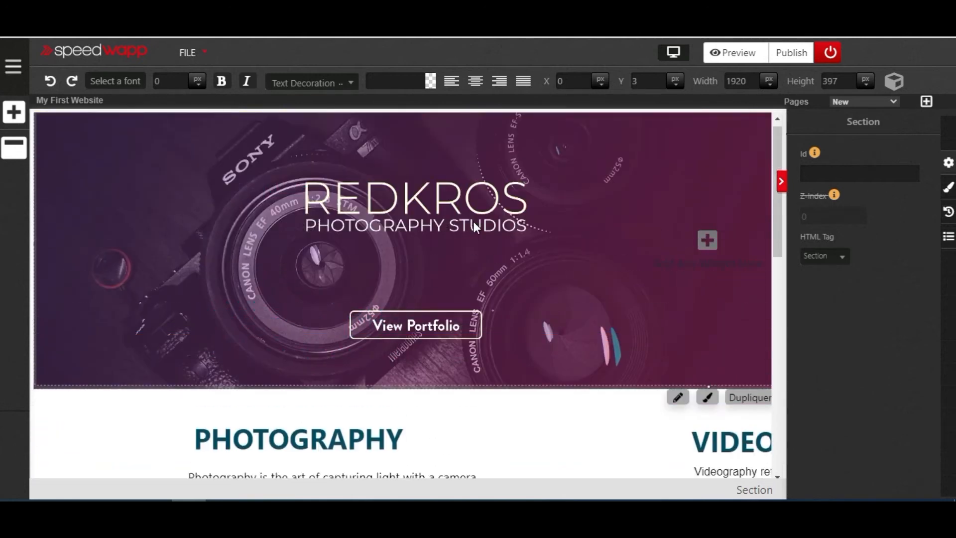
scroll(474, 221, "down", 2)
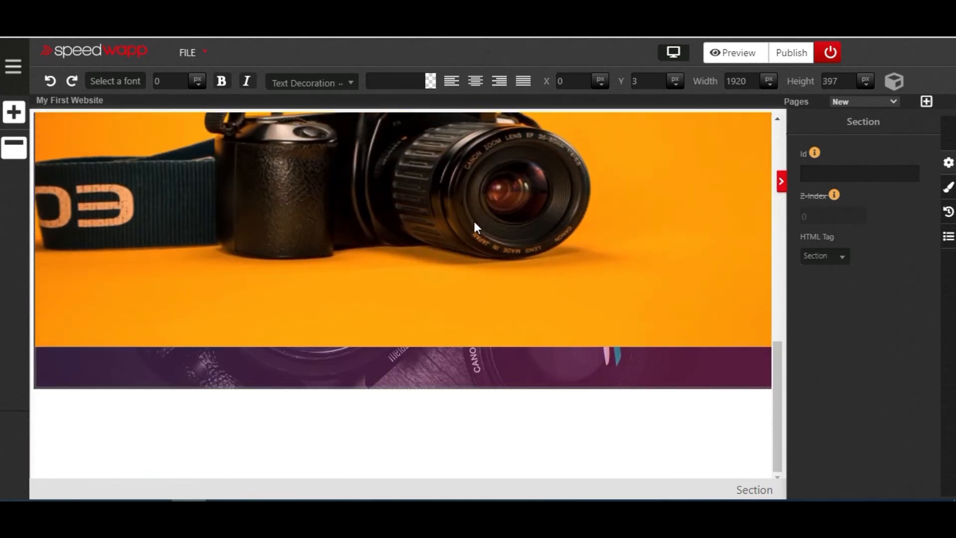
scroll(474, 221, "up", 5)
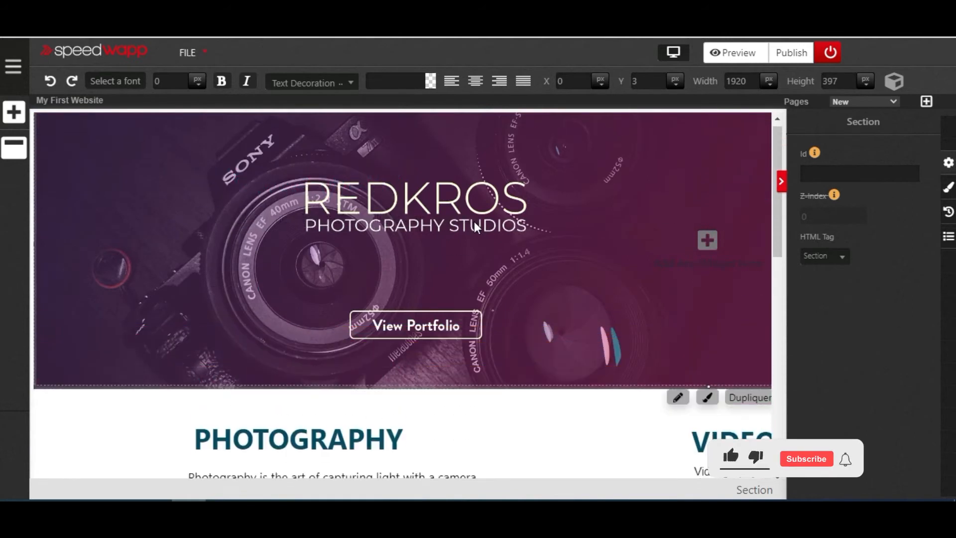
scroll(474, 222, "down", 4)
scroll(473, 221, "up", 4)
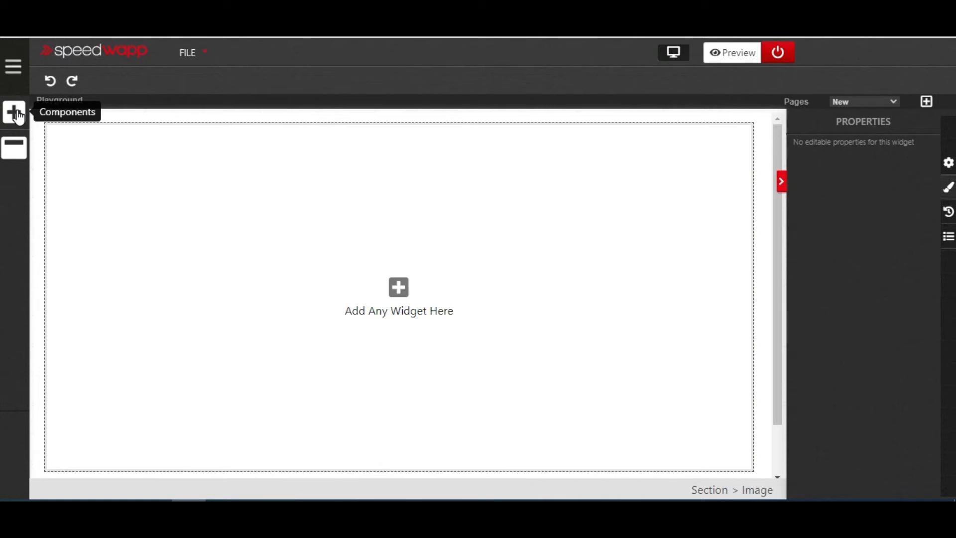
- Add a Heading component to the empty section
left_click(18, 116)
scroll(90, 207, "up", 5)
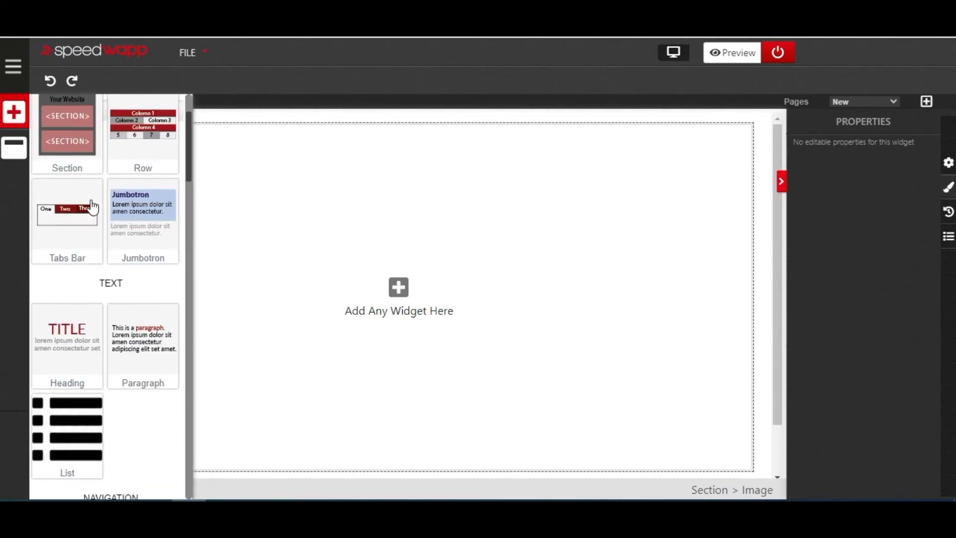
left_click(90, 351)
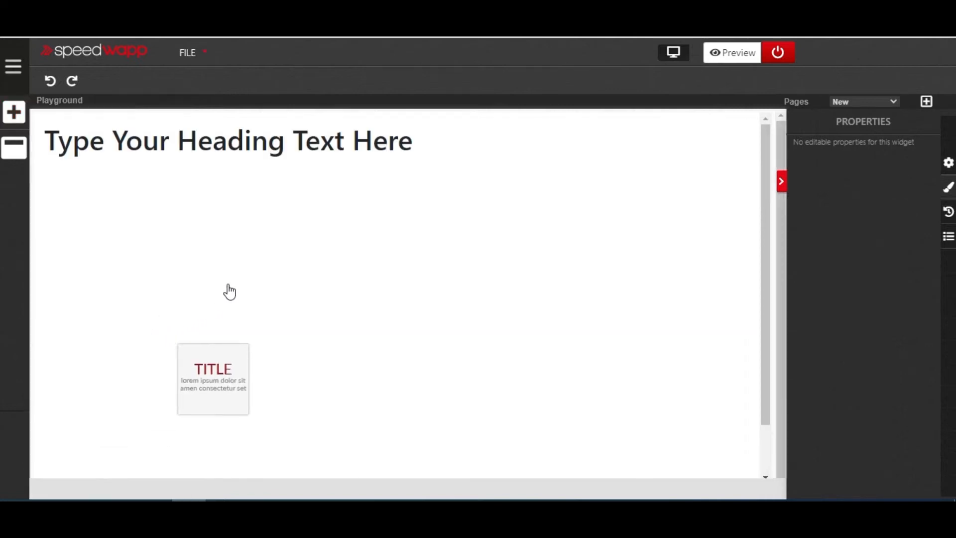
- Set the heading's position style to Absolute and move it to about X 241, Y 17 within the section
left_click(356, 149)
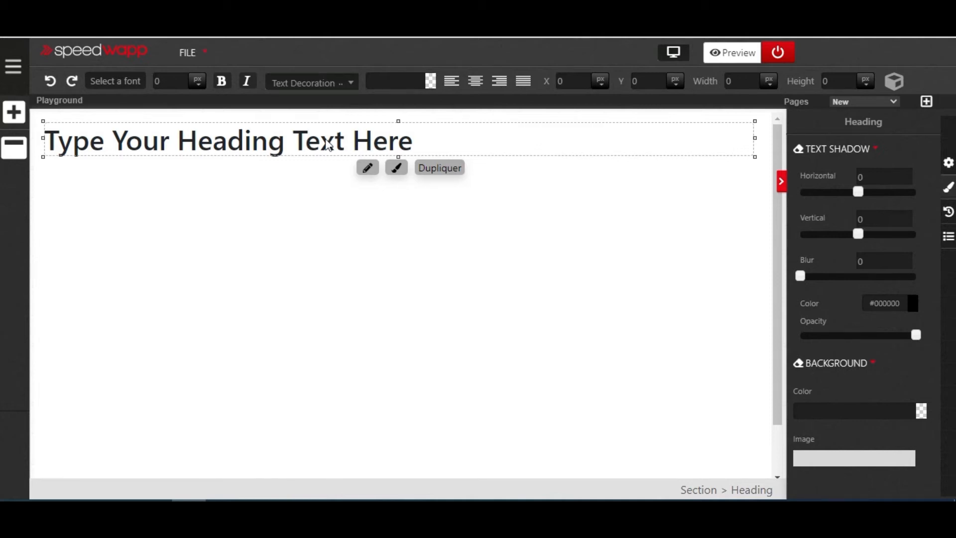
left_click(393, 144)
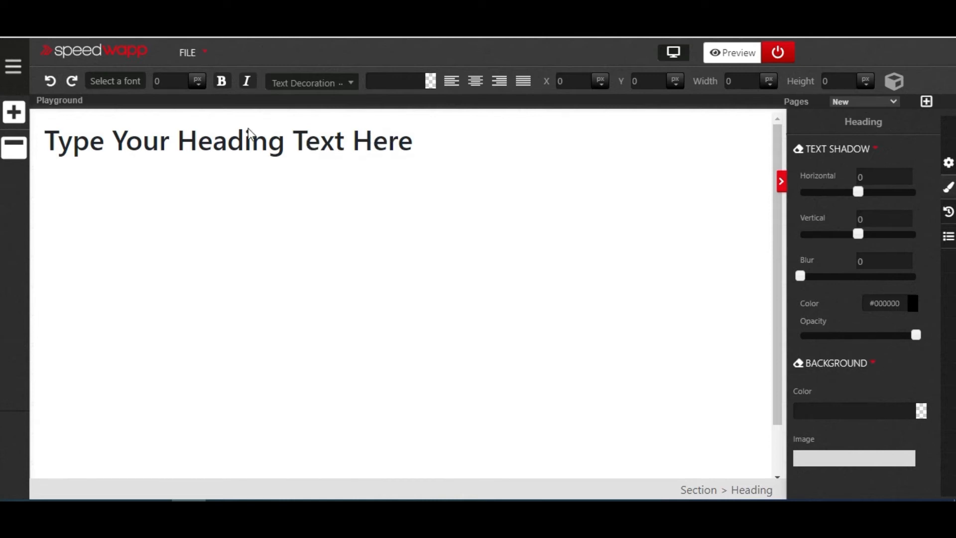
left_click(259, 144)
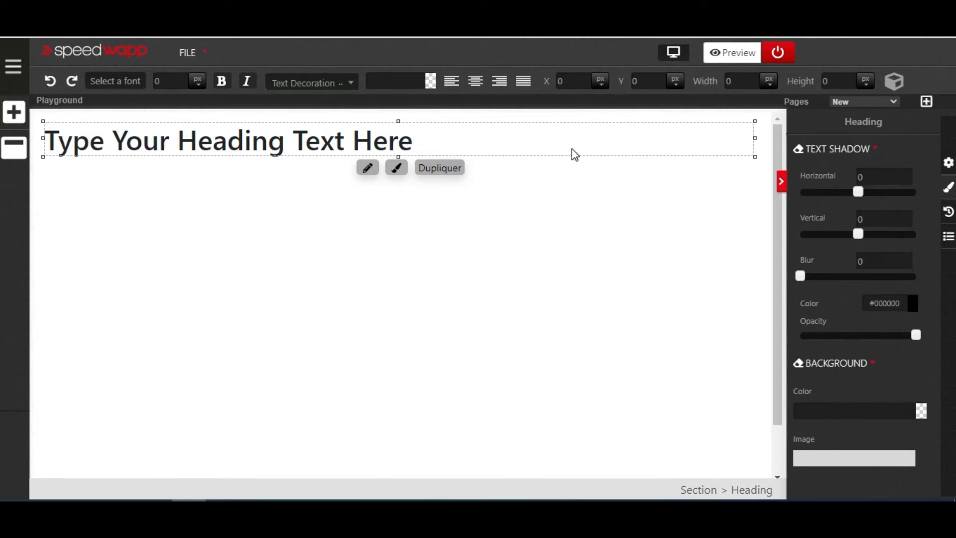
scroll(879, 261, "down", 10)
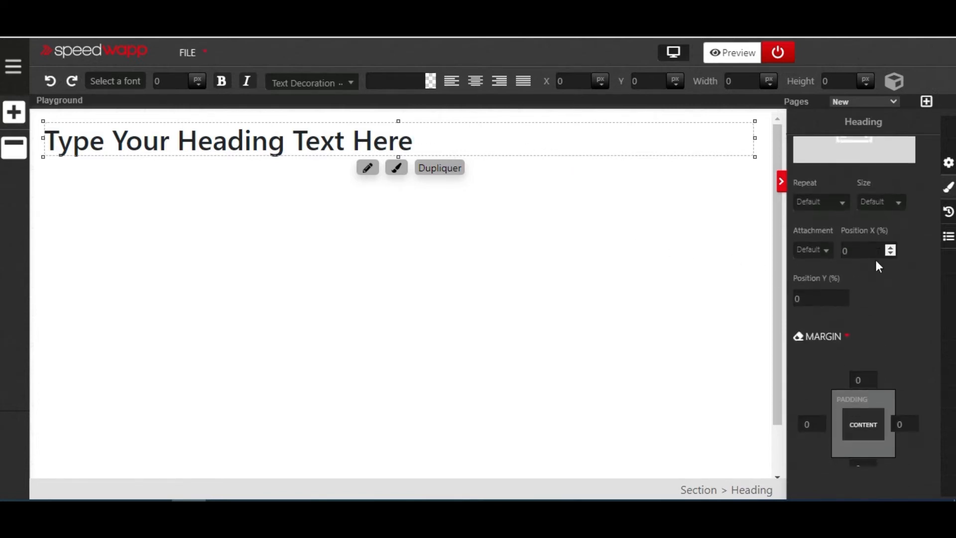
scroll(874, 265, "down", 8)
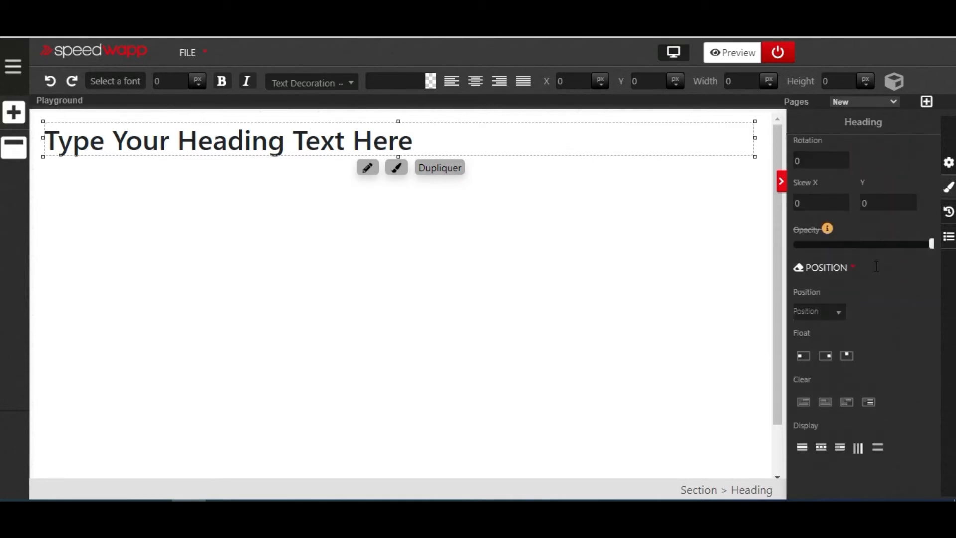
left_click(840, 315)
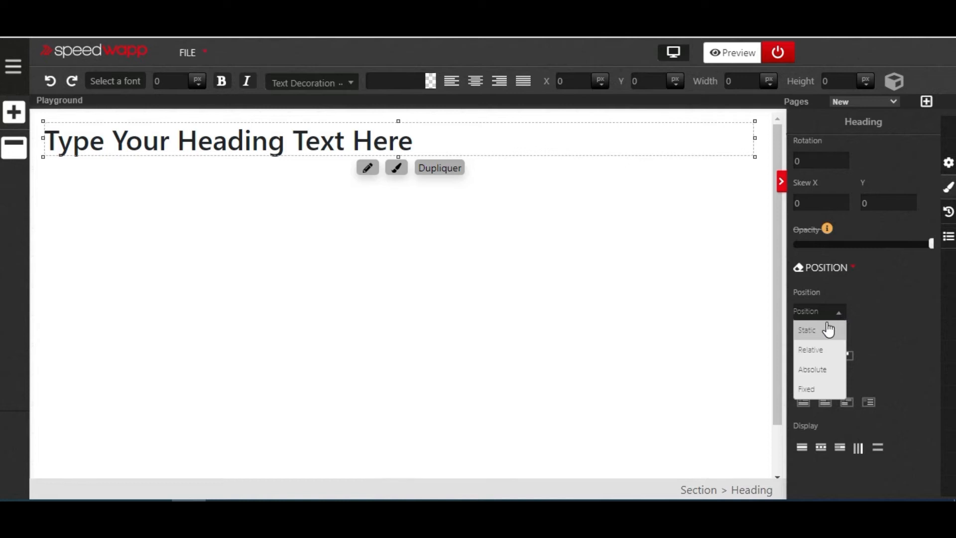
left_click(823, 371)
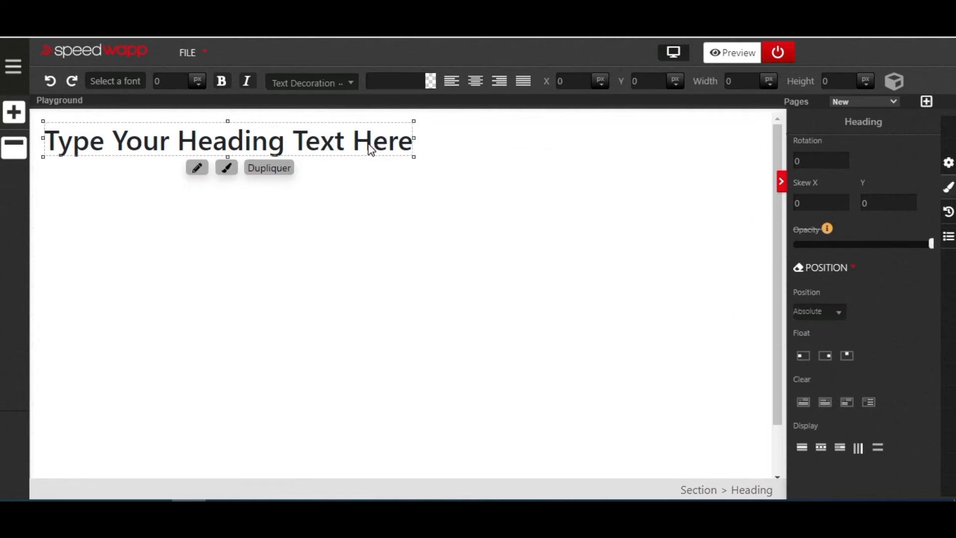
left_click_drag(371, 140, 538, 148)
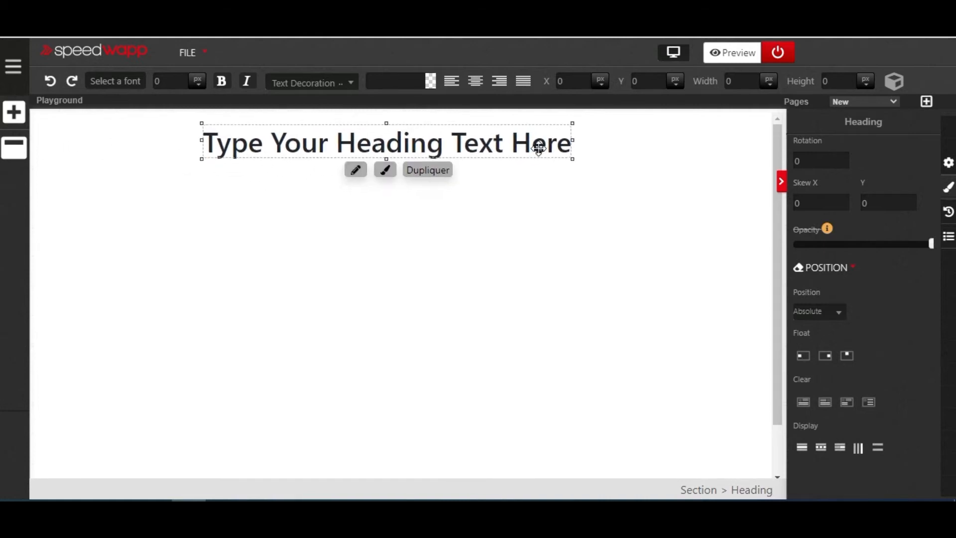
- Replace the heading text with "BEAUTIFUL PEOPLE" and move the heading to about X 336, Y 23
left_click(529, 147)
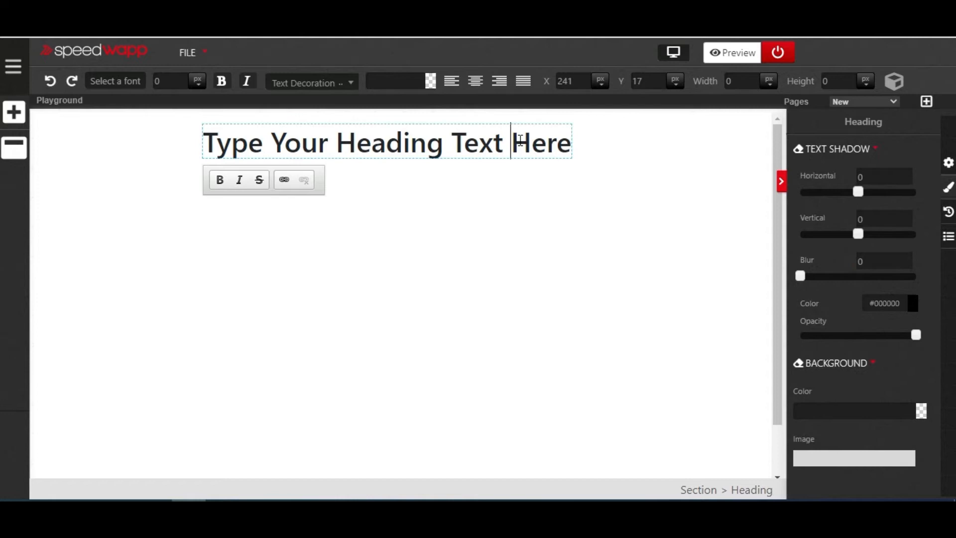
left_click_drag(566, 138, 565, 140)
triple_click(564, 139)
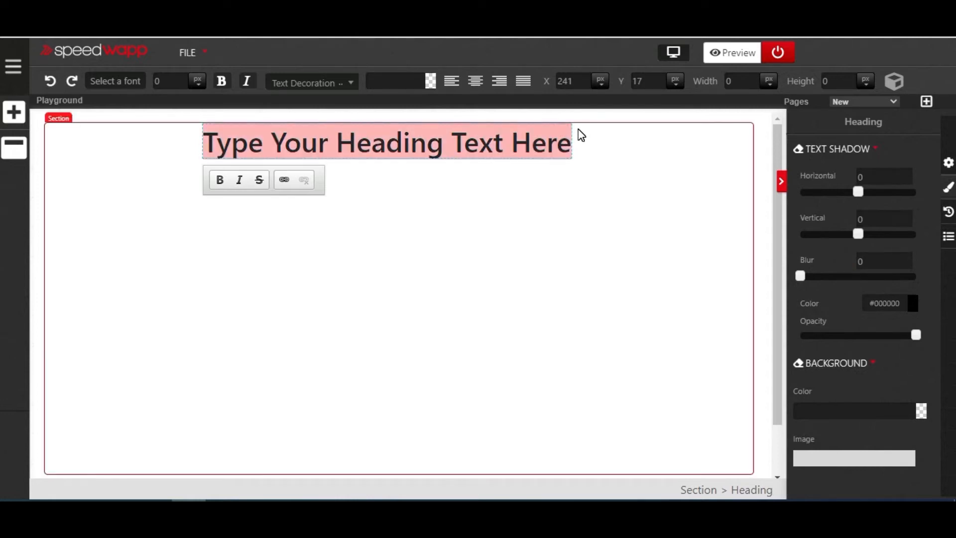
key("BackSpace")
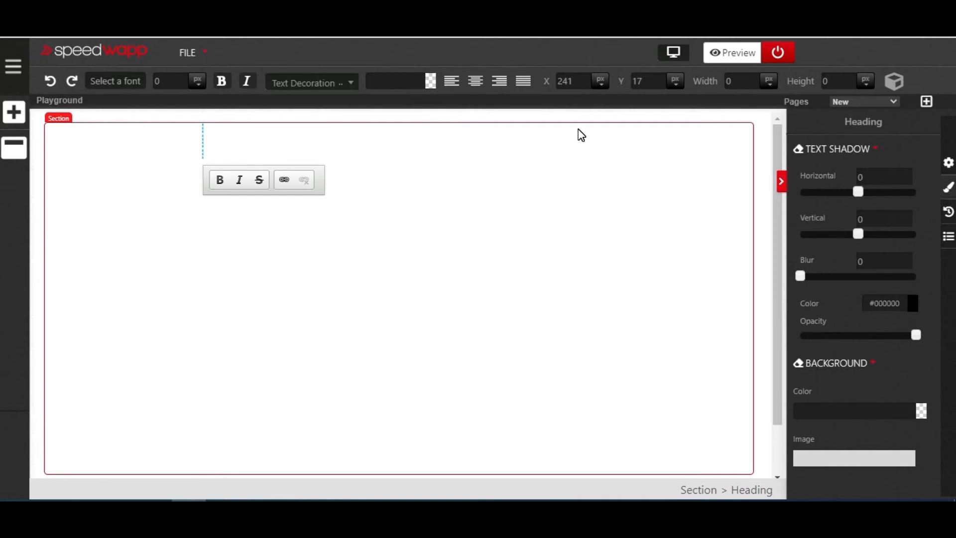
type("B")
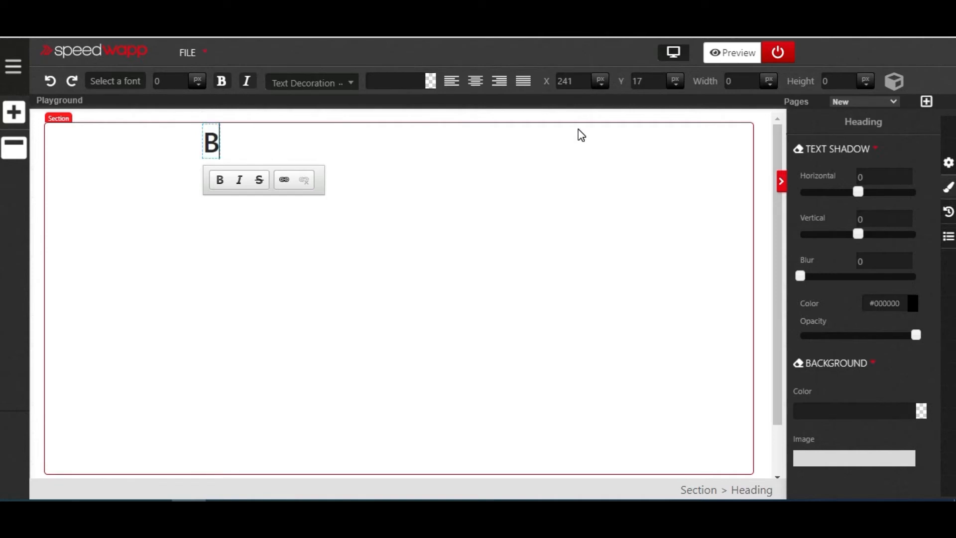
type("EAUTIFUL PEOPLE")
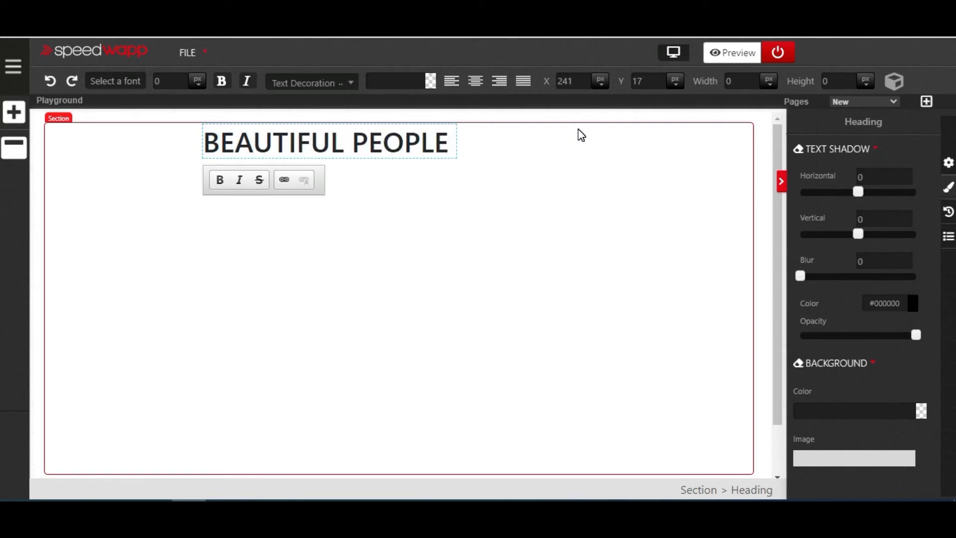
left_click(352, 147)
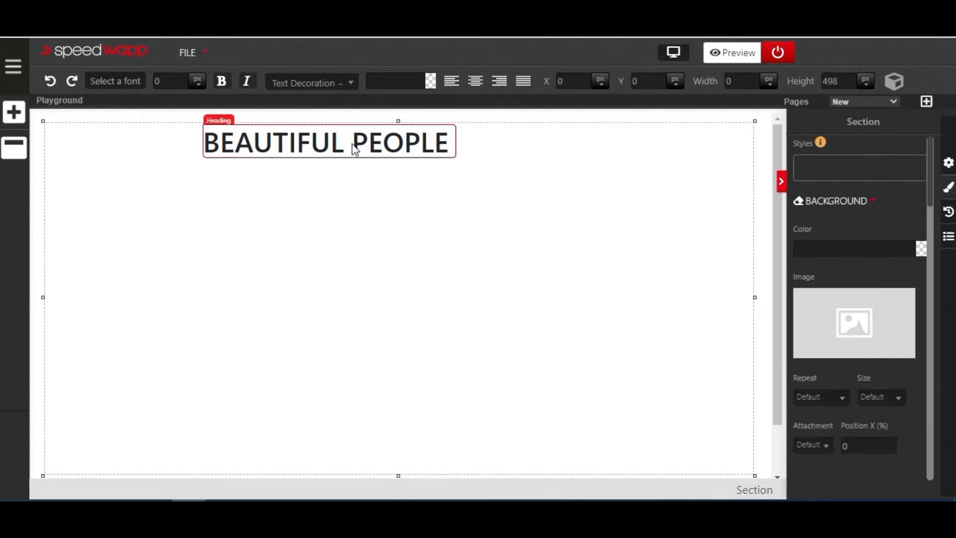
left_click(438, 148)
left_click_drag(449, 149, 446, 147)
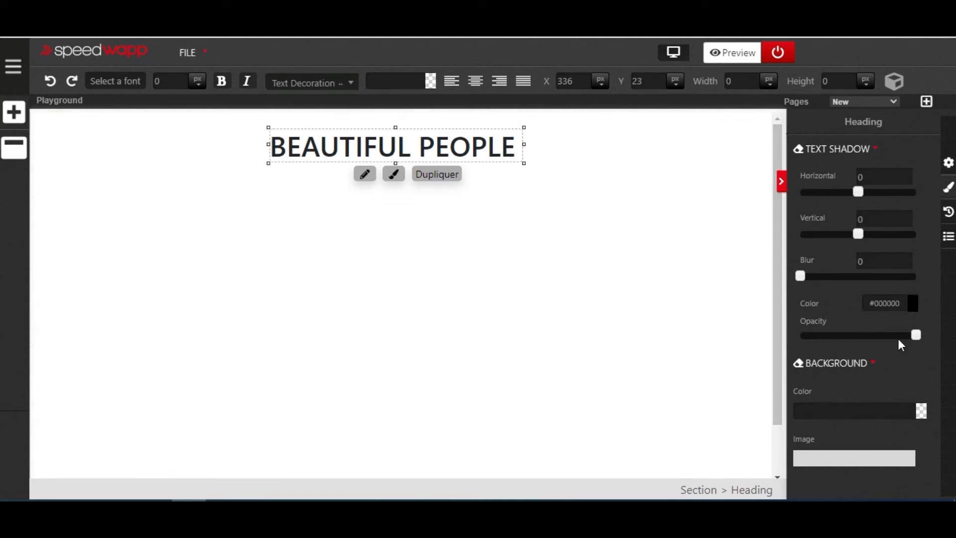
- Give the BEAUTIFUL PEOPLE heading a yellow background colour, #edd311
scroll(893, 337, "down", 3)
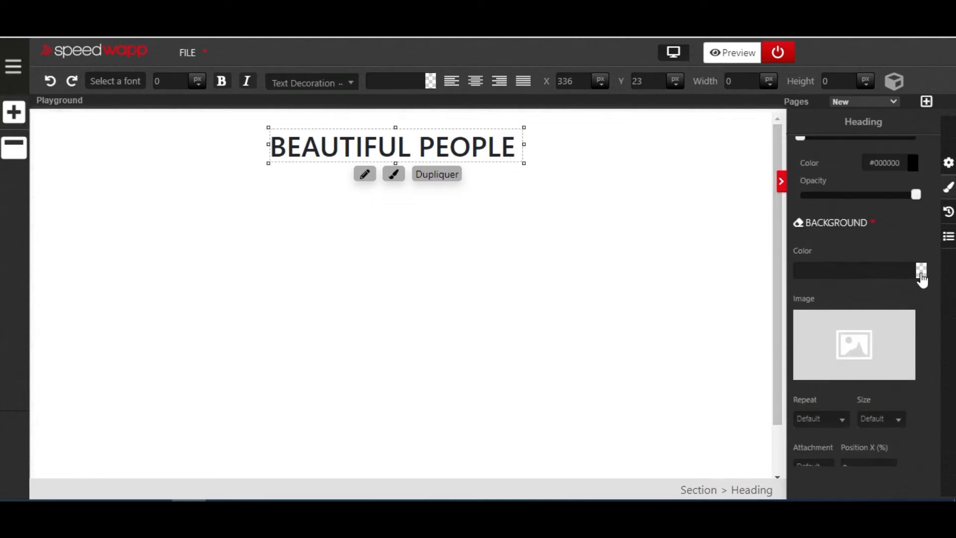
left_click(921, 272)
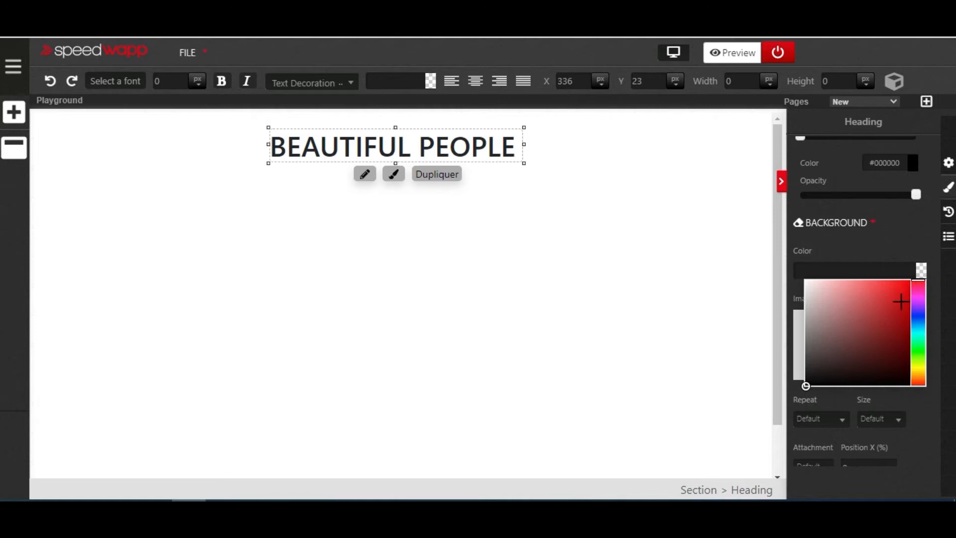
left_click(915, 369)
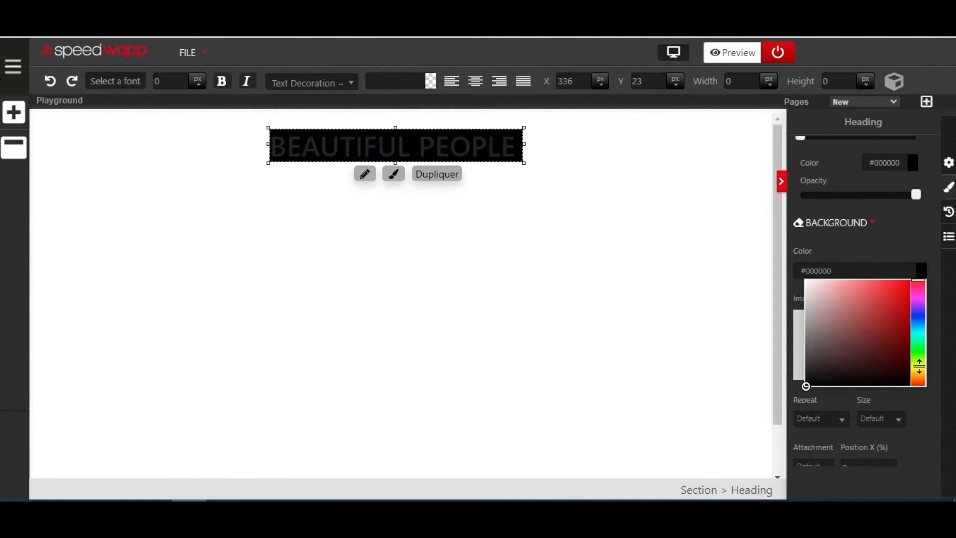
left_click(918, 370)
left_click_drag(857, 344, 902, 288)
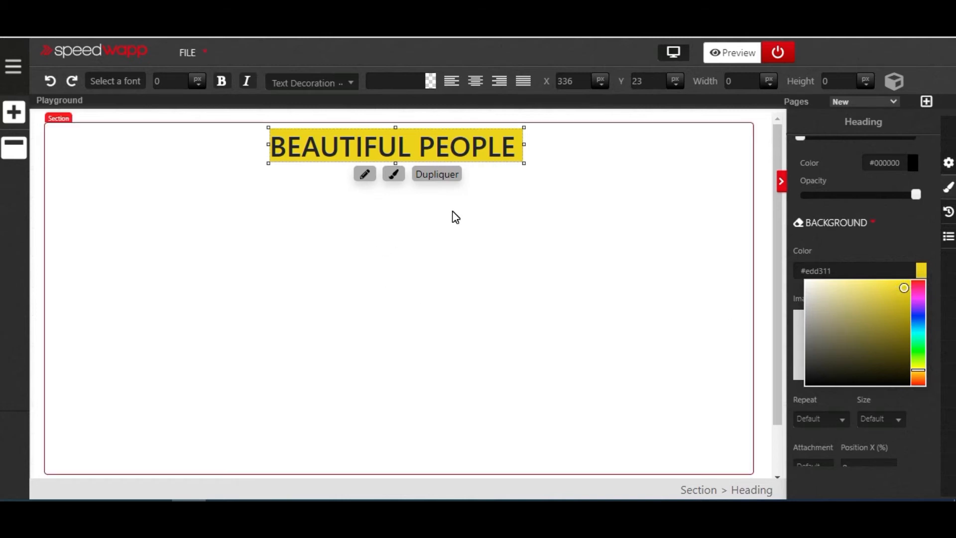
- Format the heading text as bold italic and move the heading to about X 333, Y 38
left_click(222, 83)
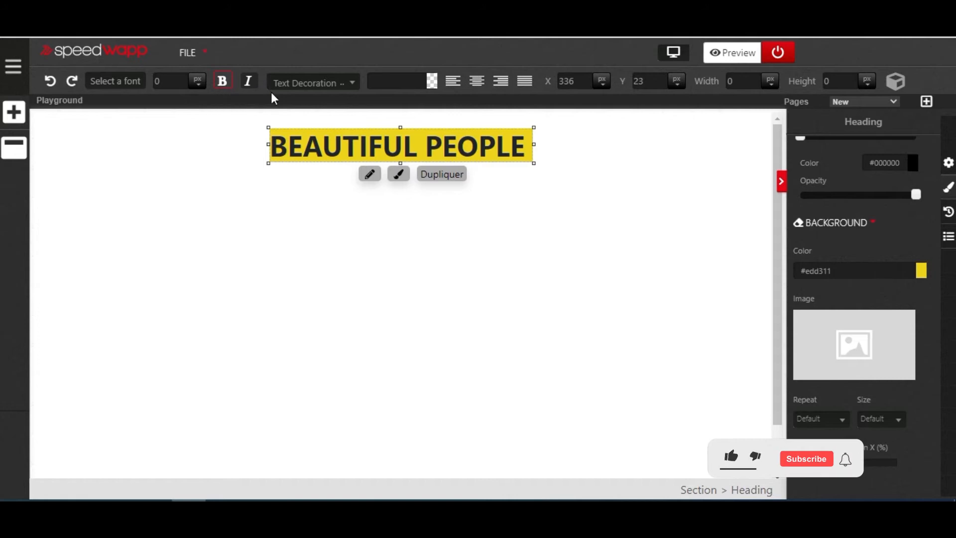
left_click(248, 81)
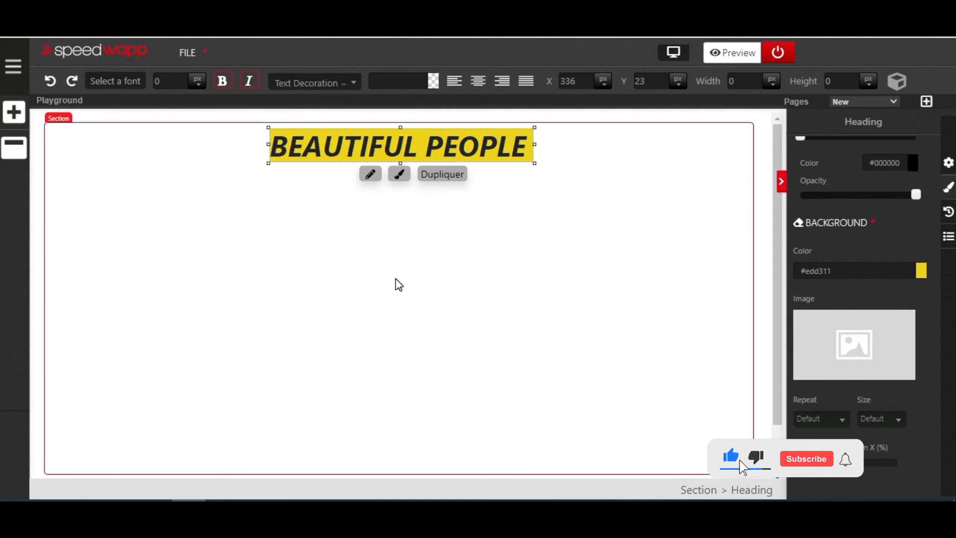
left_click(507, 192)
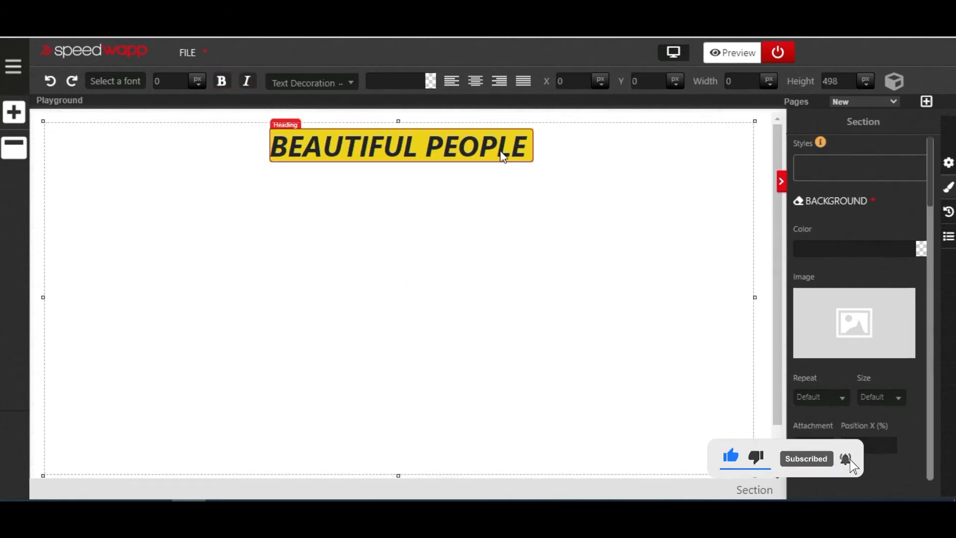
left_click(462, 158)
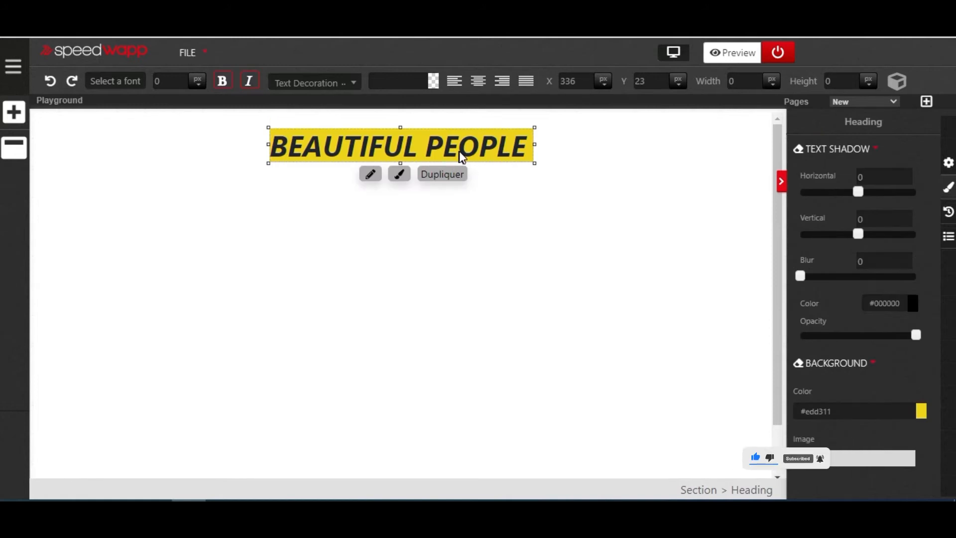
mouse_move(488, 152)
left_mouse_down()
mouse_move(478, 175)
mouse_move(485, 179)
mouse_move(473, 190)
mouse_move(483, 158)
left_mouse_up()
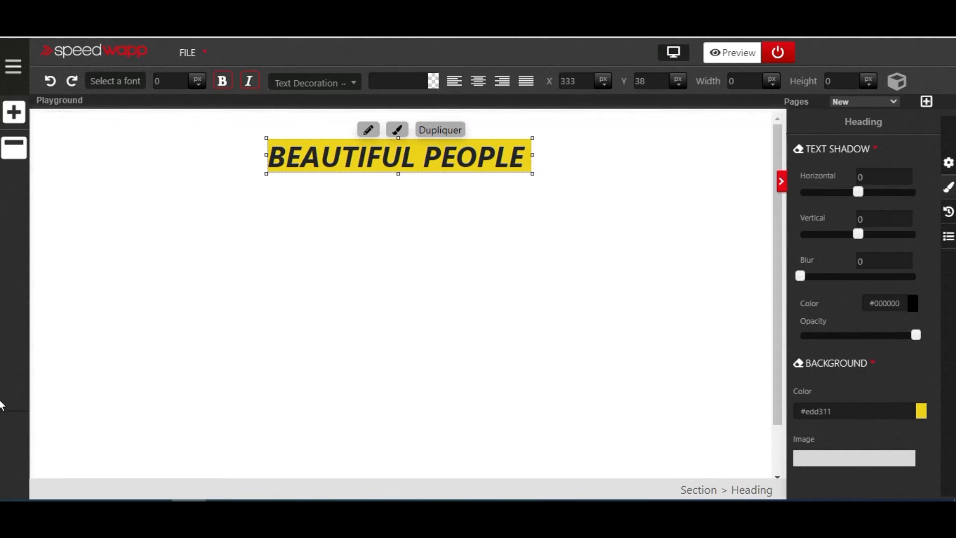
- Change the heading's position style to Fixed and move it to about X 351, Y 36
scroll(904, 419, "down", 9)
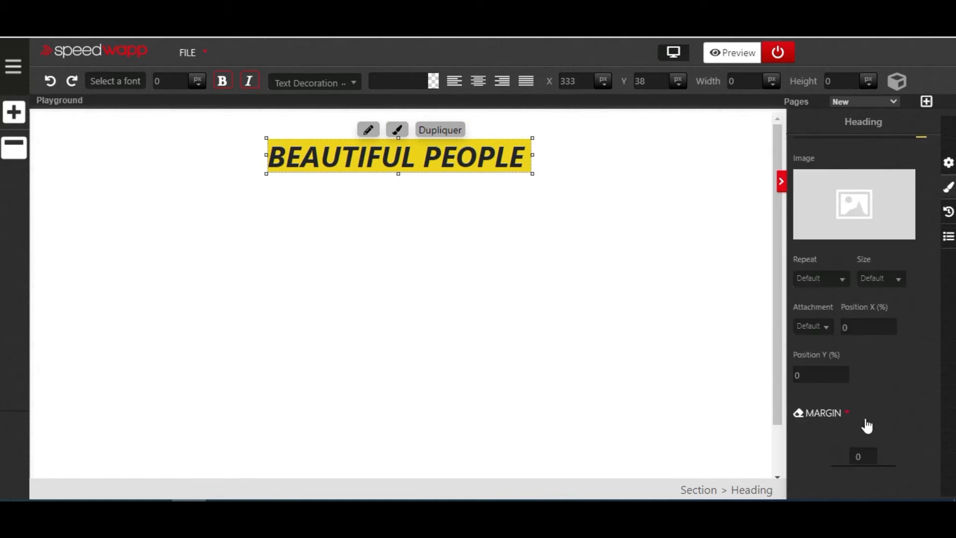
scroll(870, 419, "down", 10)
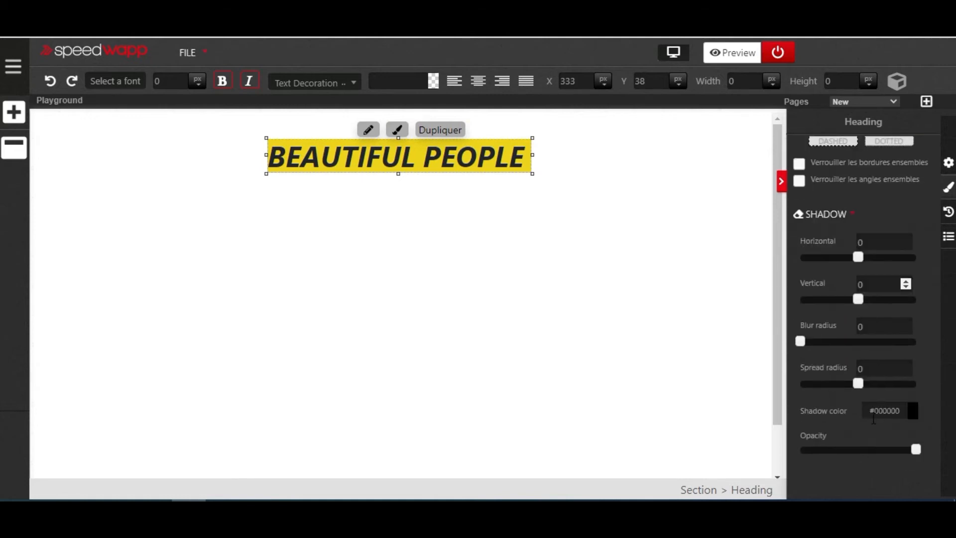
scroll(871, 419, "down", 3)
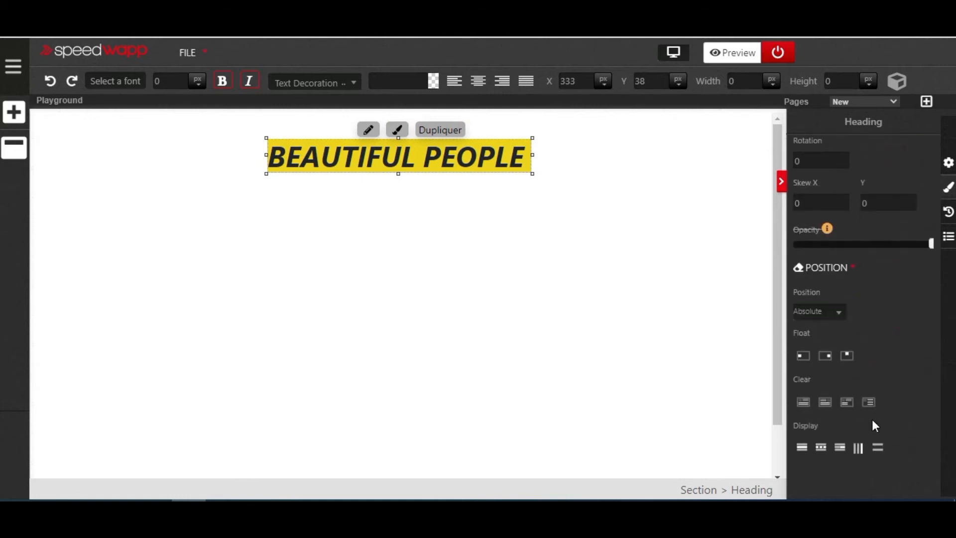
left_click(841, 314)
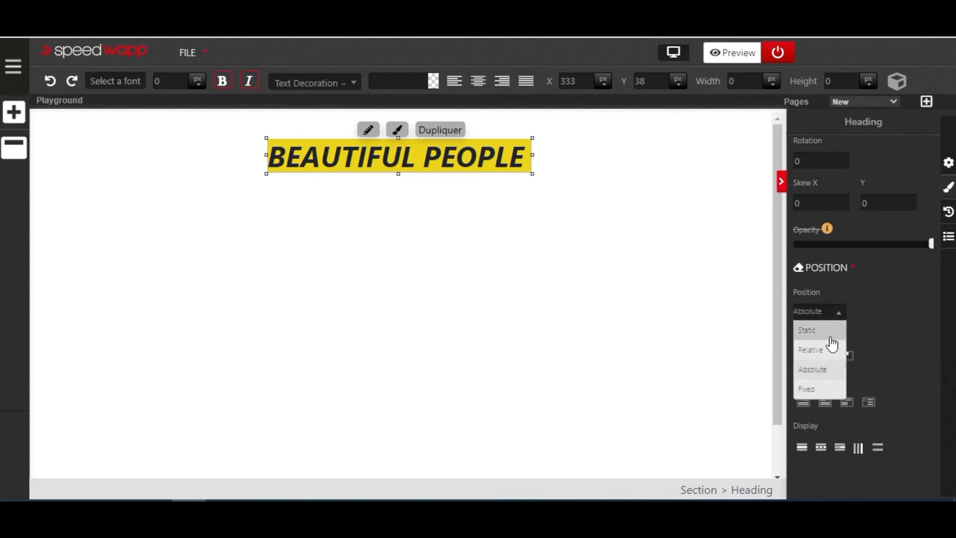
left_click(828, 389)
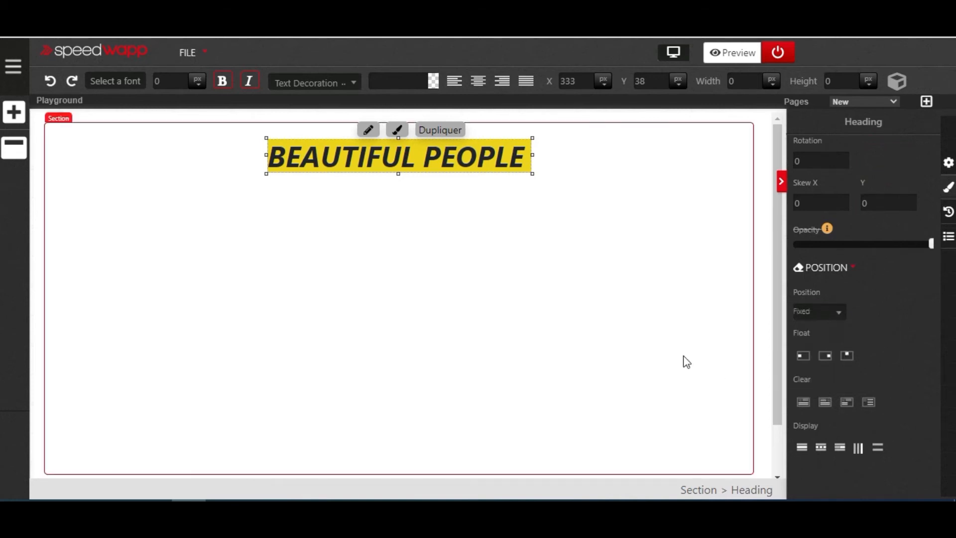
mouse_move(510, 155)
left_mouse_down()
mouse_move(507, 172)
mouse_move(508, 155)
mouse_move(523, 153)
left_mouse_up()
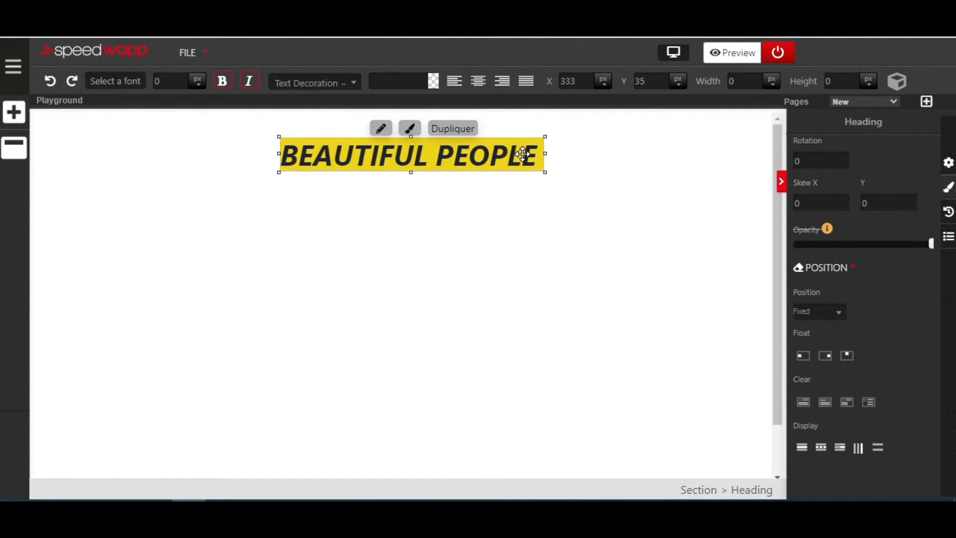
- Scroll the page up and down to examine how the fixed BEAUTIFUL PEOPLE heading behaves relative to its section
scroll(489, 233, "down", 2)
scroll(489, 233, "up", 2)
scroll(489, 233, "down", 2)
scroll(488, 233, "up", 1)
scroll(489, 237, "down", 1)
scroll(489, 241, "up", 1)
scroll(489, 242, "down", 2)
scroll(490, 246, "up", 2)
scroll(489, 245, "down", 2)
scroll(491, 245, "up", 2)
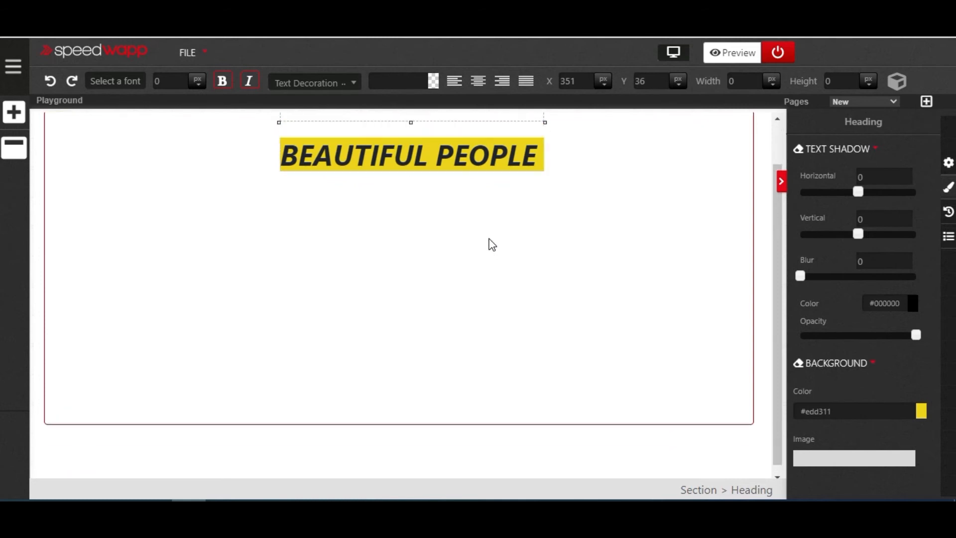
scroll(489, 240, "up", 1)
scroll(489, 240, "down", 2)
scroll(489, 240, "up", 2)
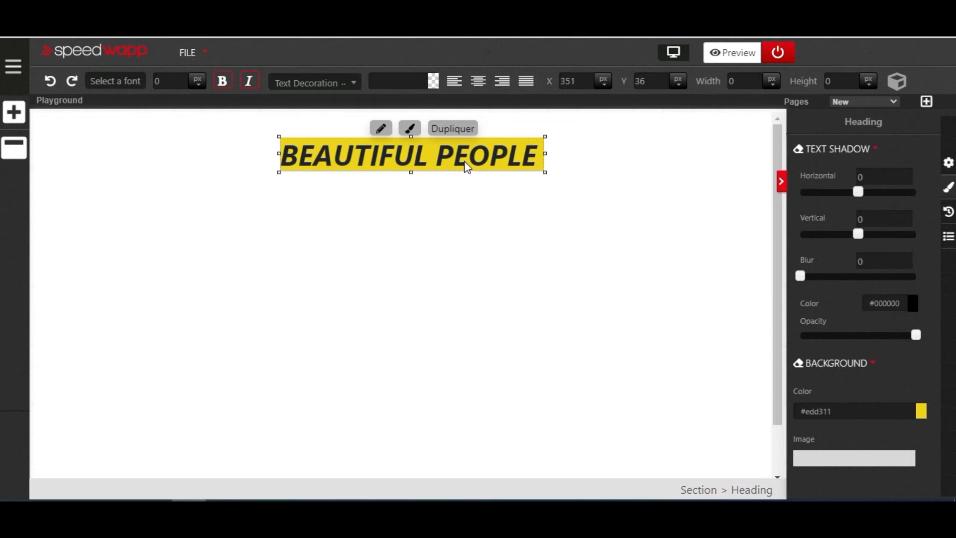
scroll(450, 197, "down", 1)
scroll(453, 199, "up", 1)
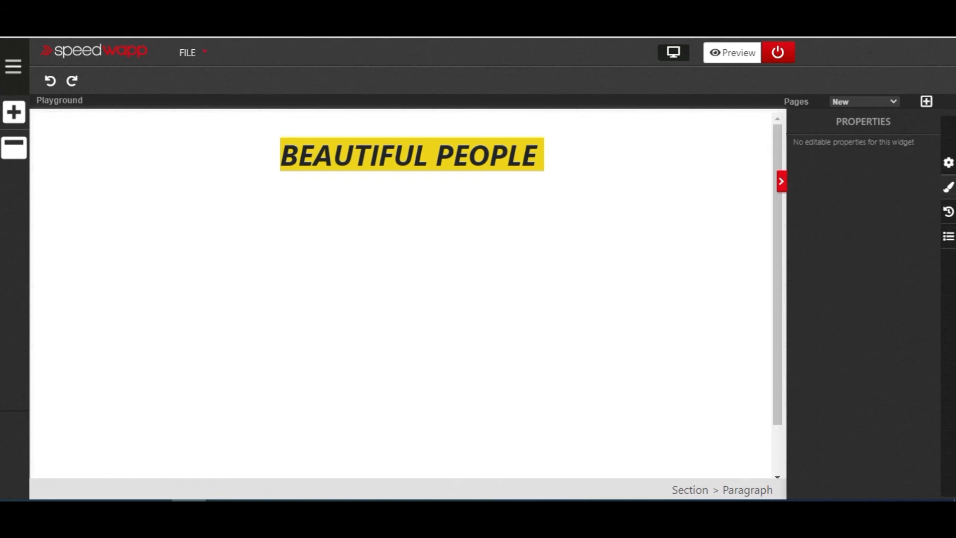
- Add a Paragraph element to the section containing the BEAUTIFUL PEOPLE heading
left_click(14, 111)
scroll(120, 169, "up", 3)
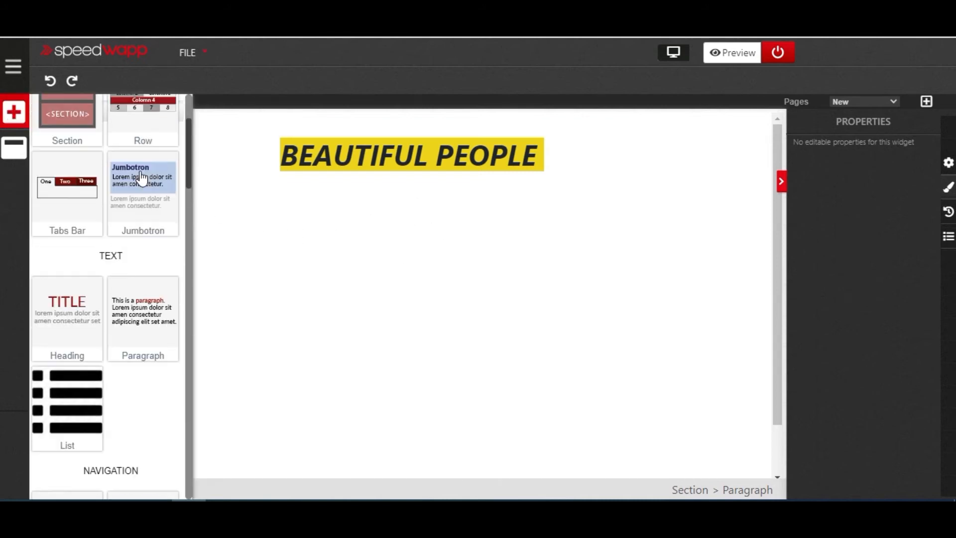
scroll(134, 250, "down", 5)
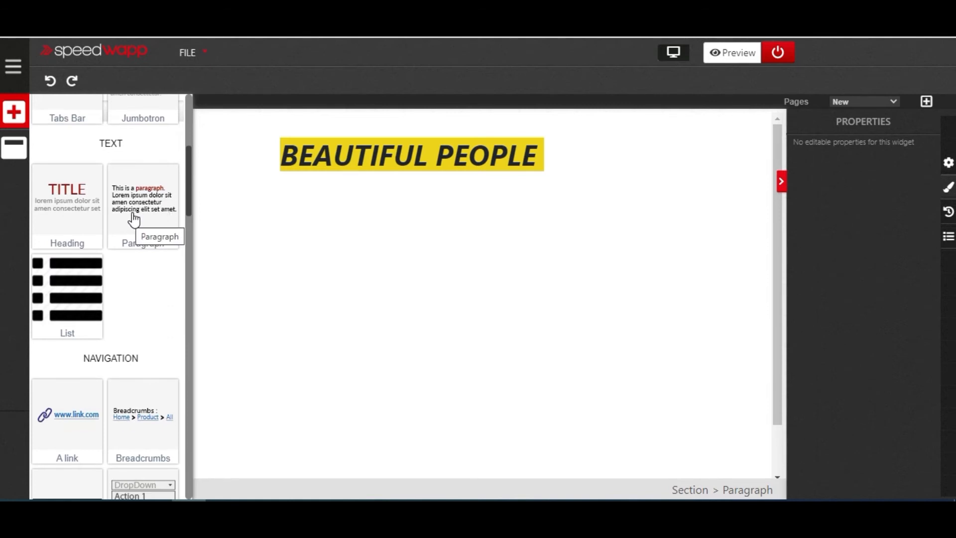
left_click_drag(133, 218, 229, 221)
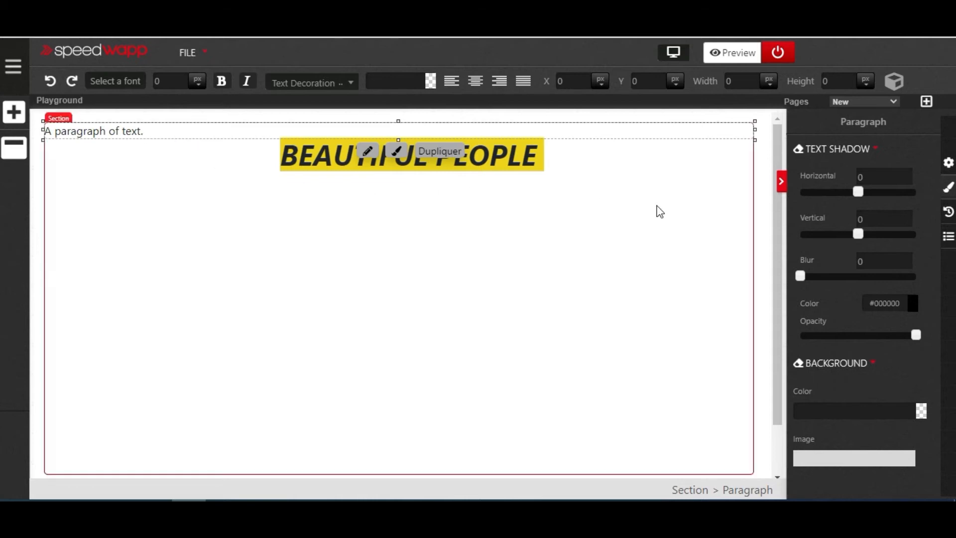
- Set the new paragraph's position style to Absolute
scroll(880, 224, "down", 5)
scroll(878, 231, "down", 10)
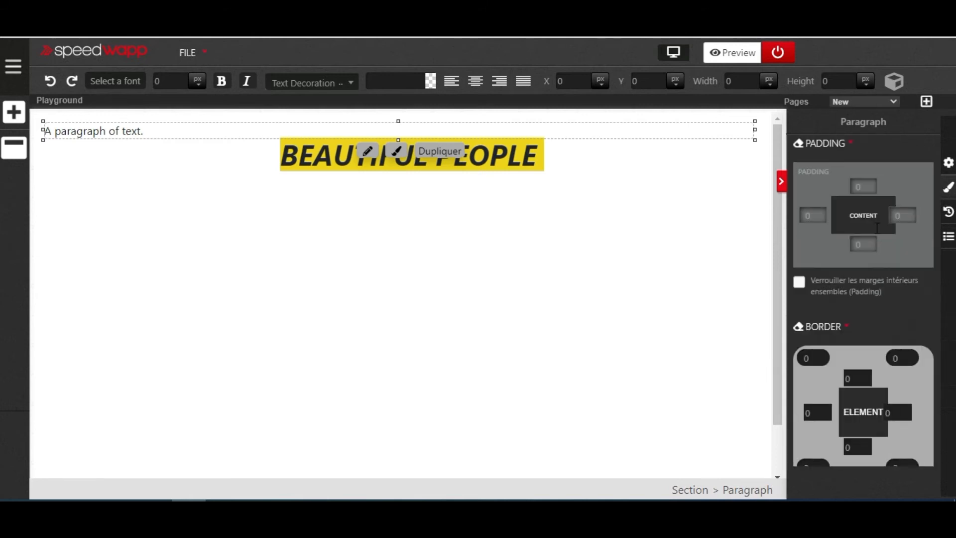
scroll(877, 228, "down", 1)
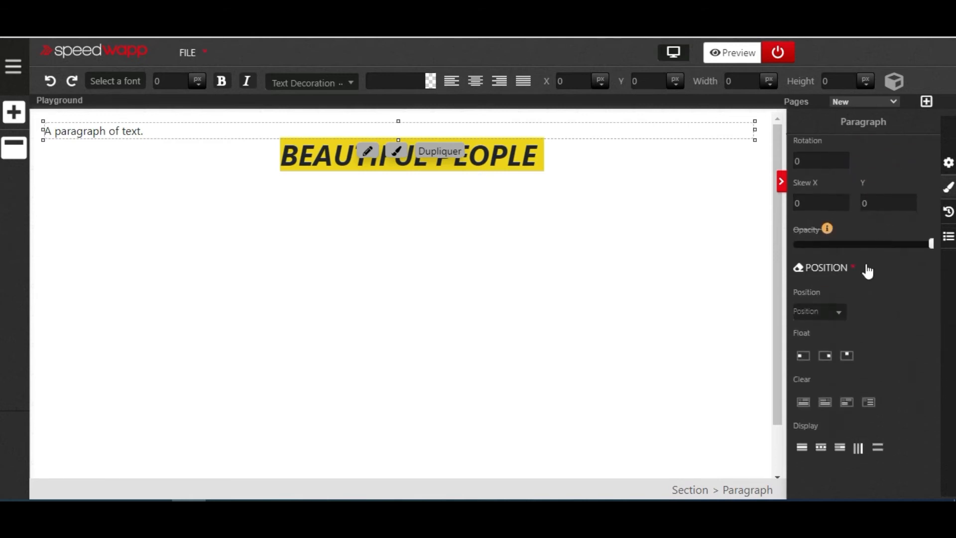
left_click(841, 316)
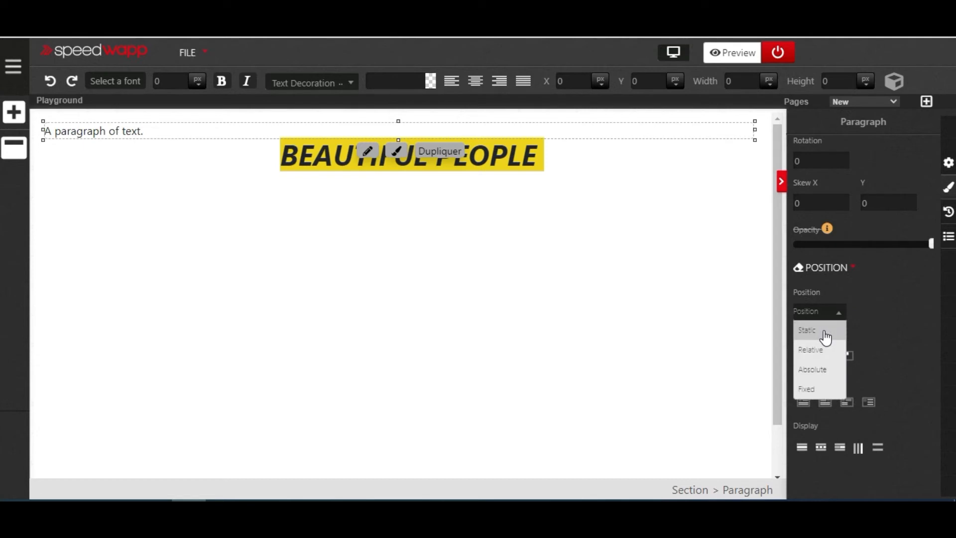
left_click(831, 375)
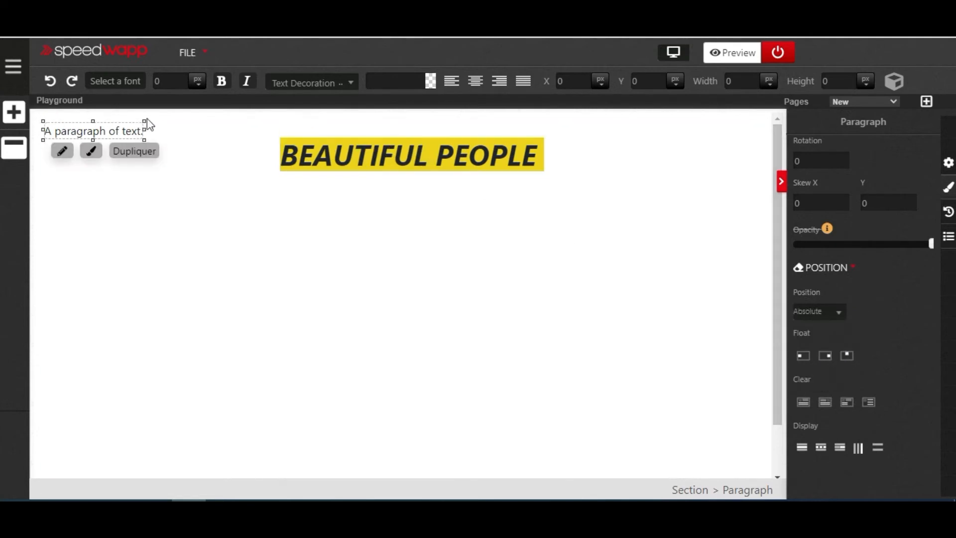
- Place the paragraph below the heading at about X 17, Y 119 and widen it to about 993 px across the section
left_click_drag(121, 134, 408, 219)
left_click_drag(411, 213, 748, 203)
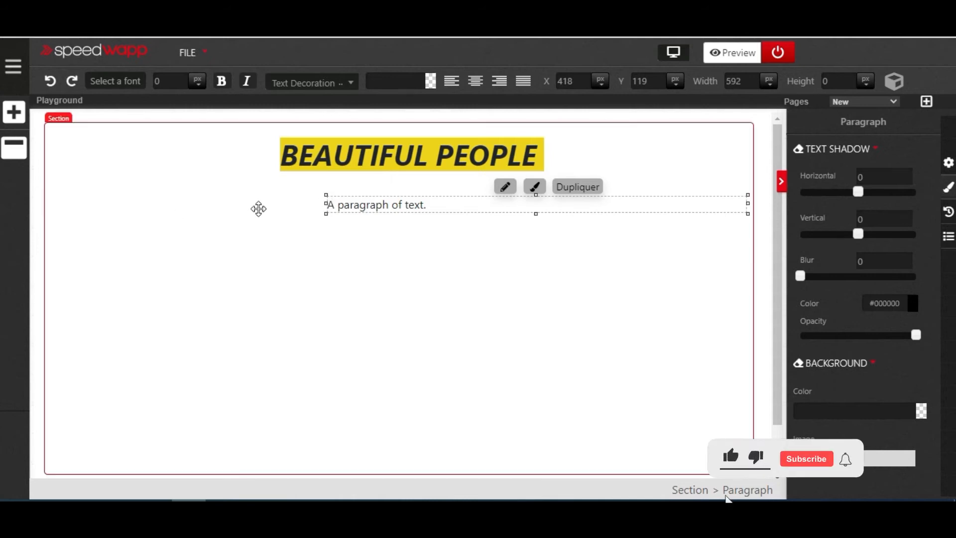
left_click(321, 207)
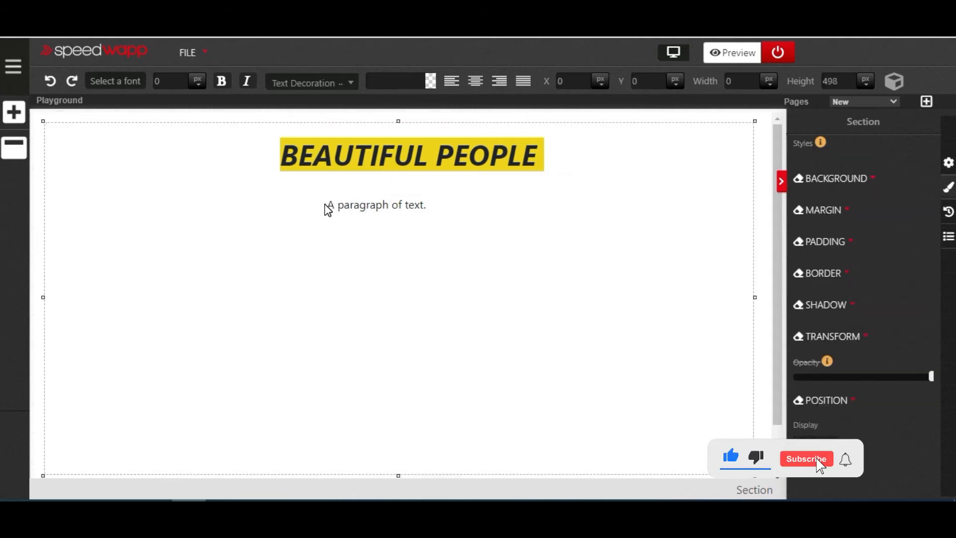
left_click(326, 206)
left_click_drag(301, 204, 44, 204)
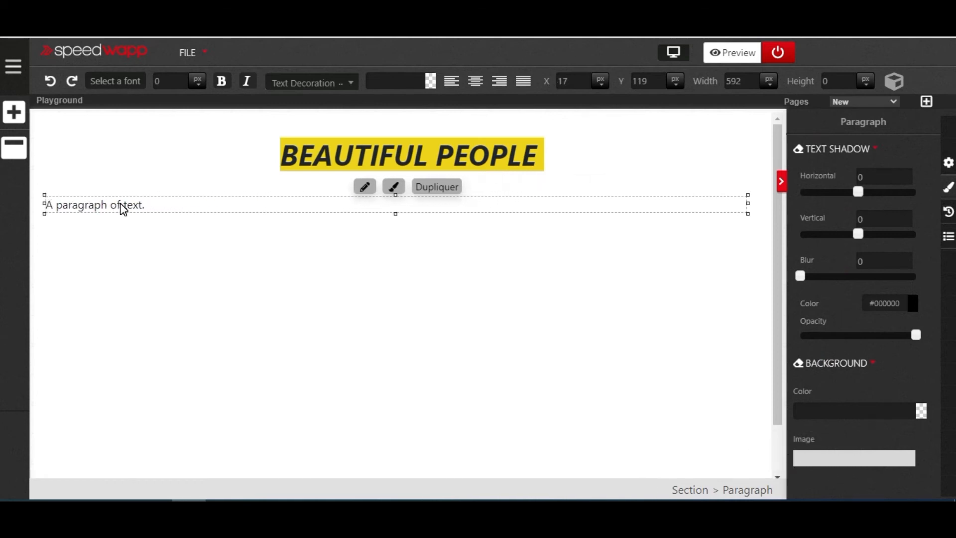
- Replace the paragraph's placeholder text with the copied description beginning "Speedwapp is a web application that helps web-designers"
left_click(133, 204)
triple_click(134, 204)
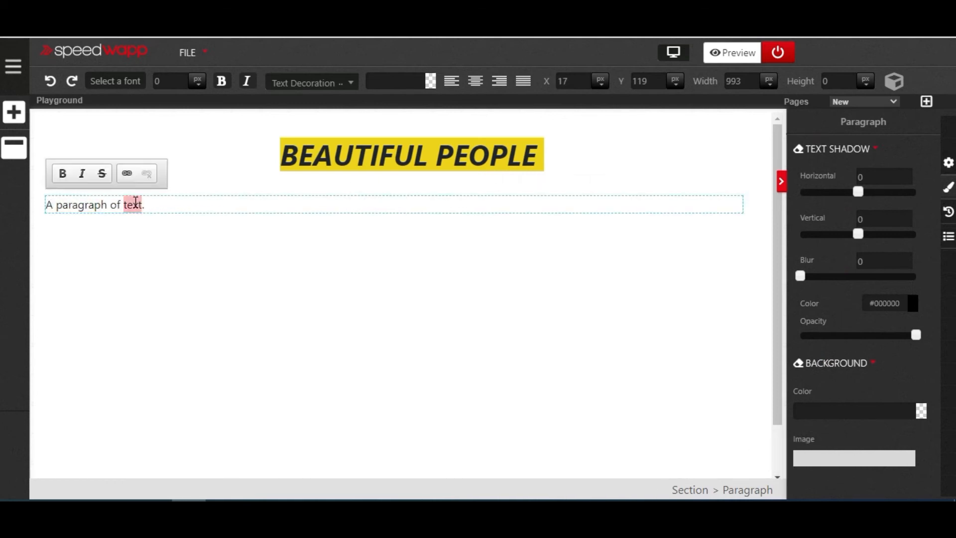
key("BackSpace")
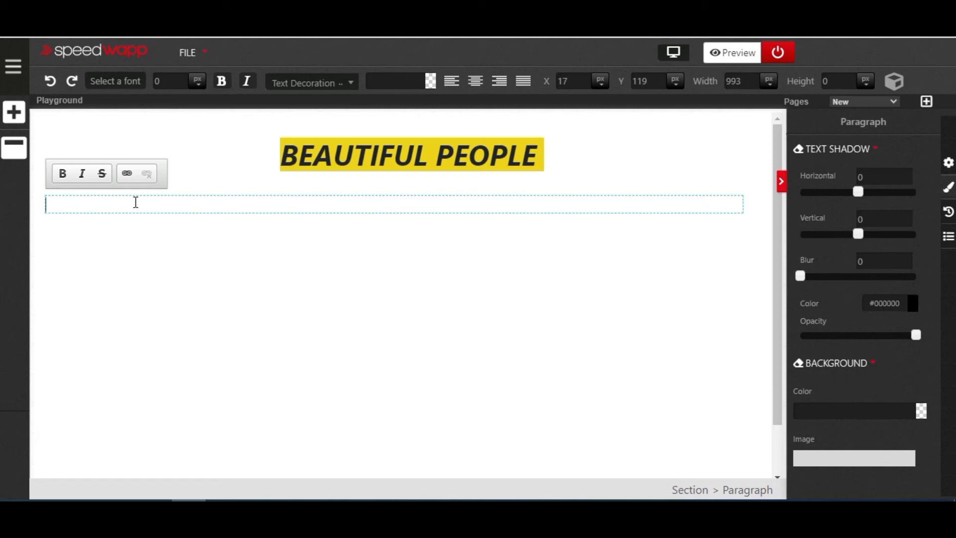
type("Speedwapp is a web application that helps web-designers and web-entrepreneurs build their websites quickly and easily. Its main assets compared to the competitors is to provide SEO-friendly and responsive websites almost identical to what a developer would write. Every day, thousands of new websites are created in the world. Through Speedwapp, we want to allow all website project holders to realize their dream the simplest way possible")
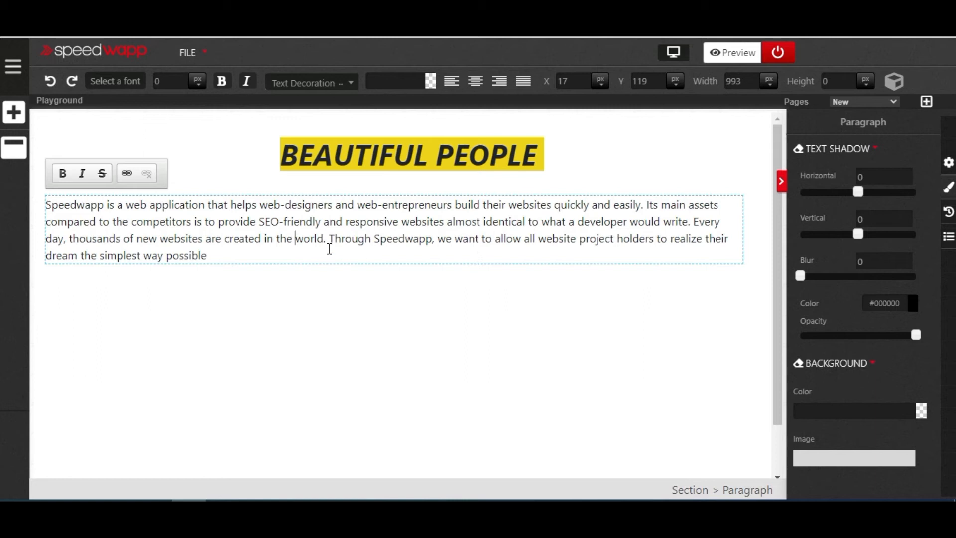
left_click(278, 318)
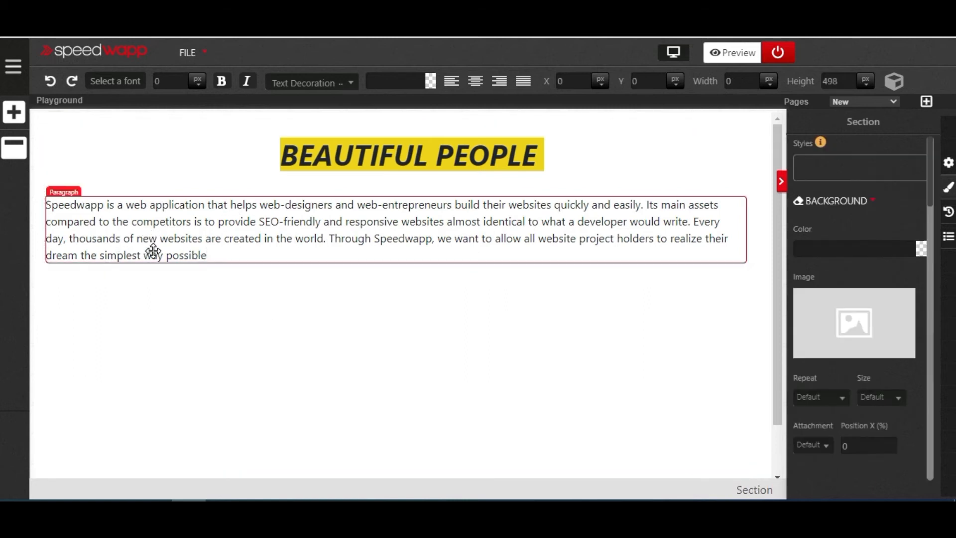
- Move the description paragraph slightly down and to the right, to about Y 131
left_click(187, 214)
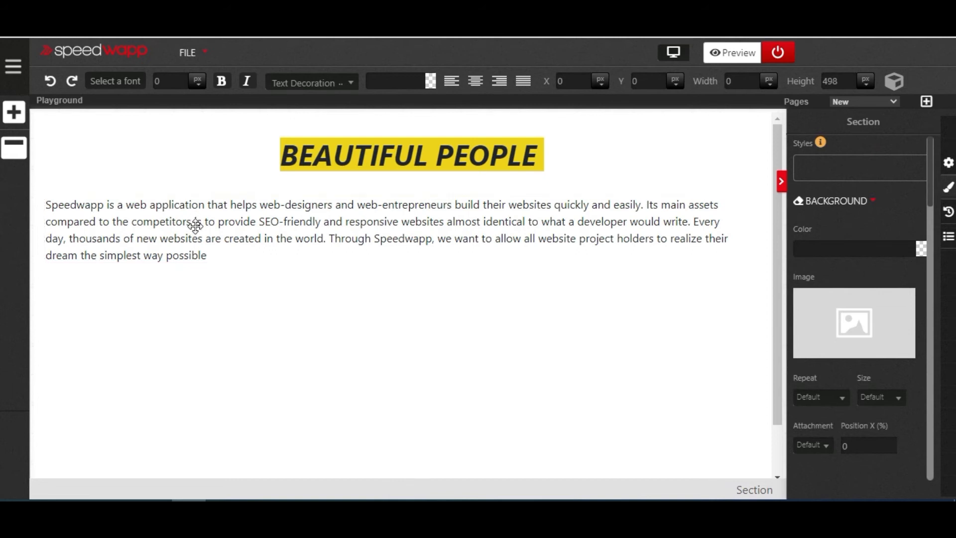
left_click(299, 235)
mouse_move(319, 238)
left_mouse_down()
mouse_move(311, 267)
mouse_move(356, 423)
mouse_move(349, 306)
mouse_move(362, 220)
mouse_move(343, 265)
mouse_move(277, 303)
mouse_move(196, 312)
mouse_move(358, 314)
mouse_move(292, 249)
mouse_move(322, 234)
left_mouse_up()
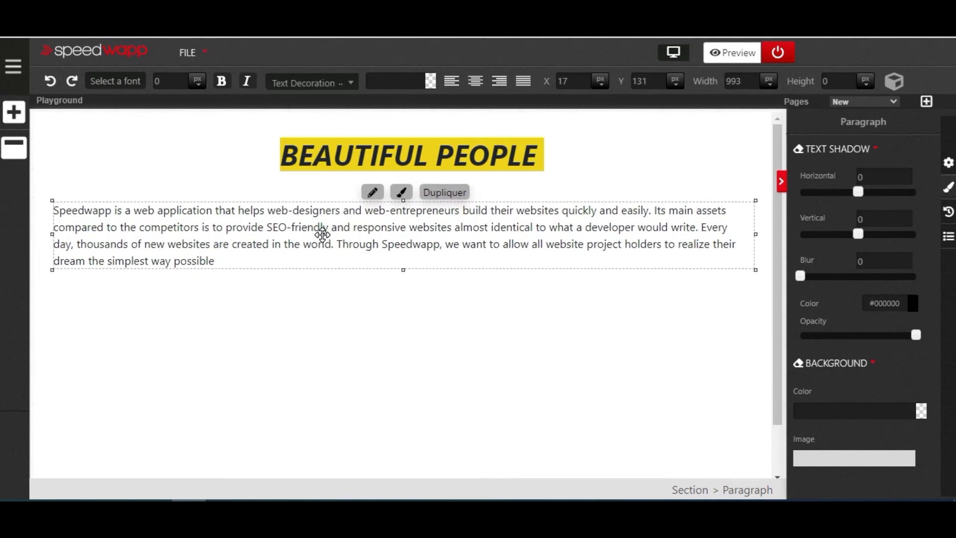
left_click(306, 399)
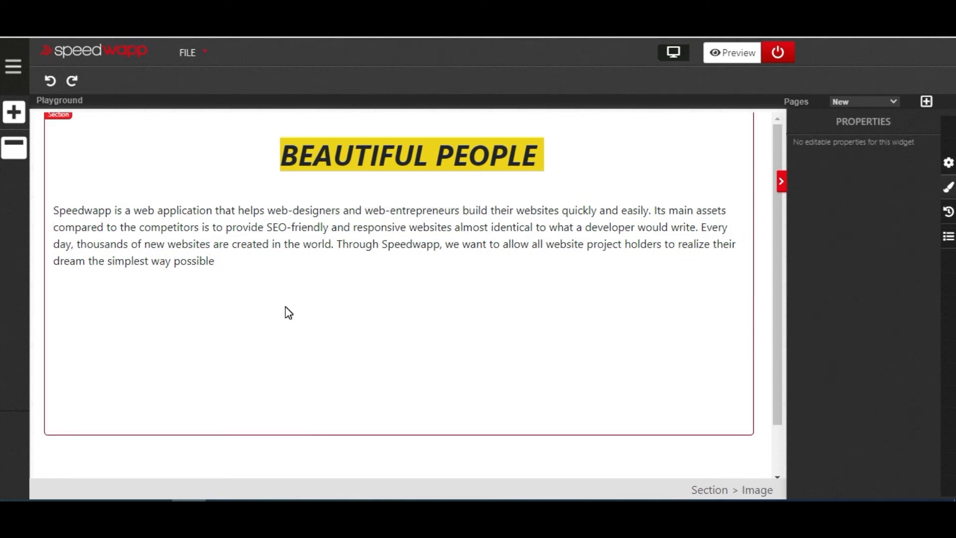
- Add an Image element to the section containing the description paragraph
scroll(492, 288, "down", 2)
scroll(531, 254, "up", 2)
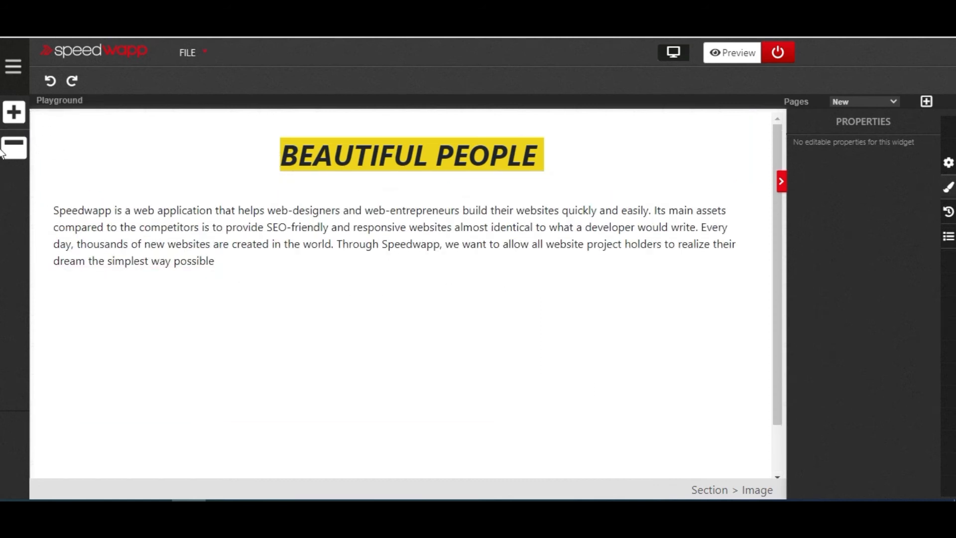
left_click(14, 112)
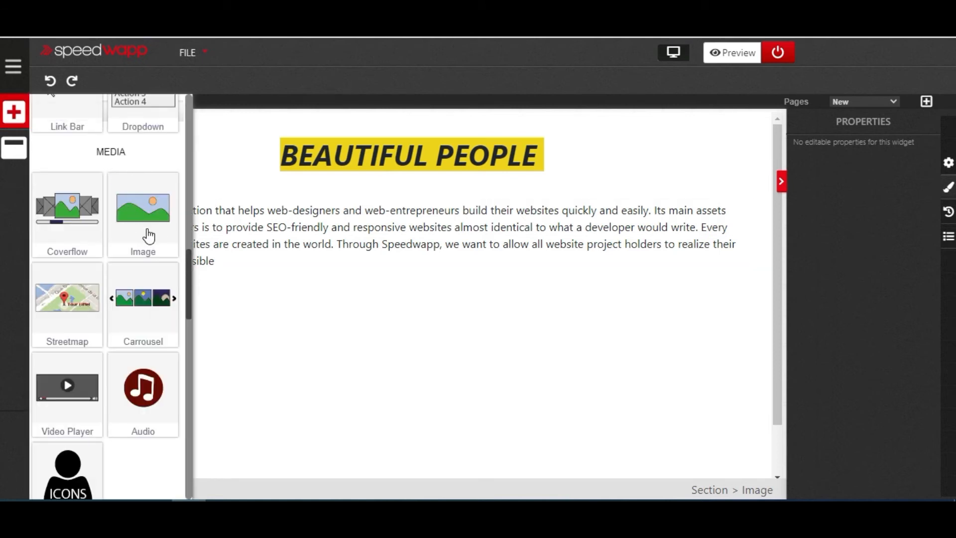
left_click_drag(149, 235, 441, 297)
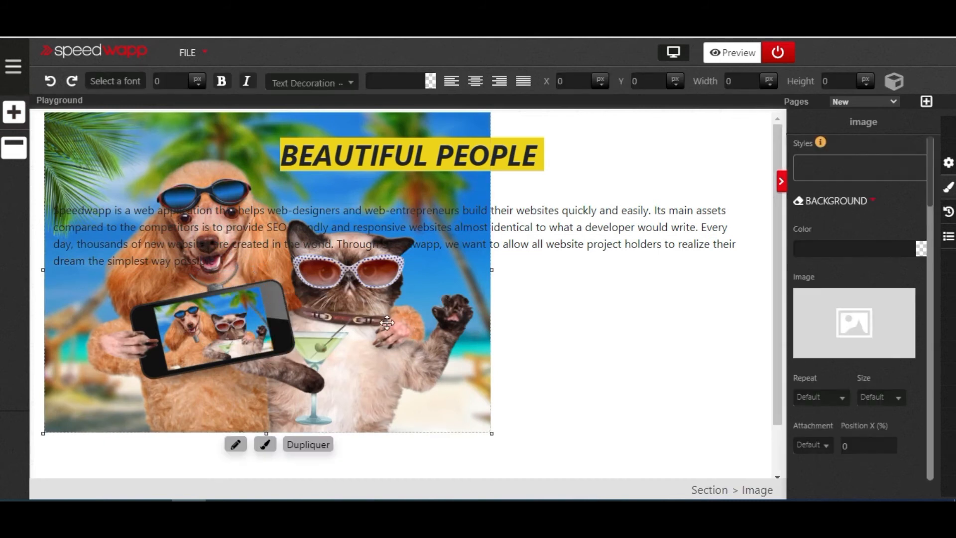
- Set the new image's position style to Absolute
scroll(384, 323, "down", 1)
scroll(384, 324, "up", 1)
scroll(384, 323, "up", 1)
scroll(845, 384, "down", 20)
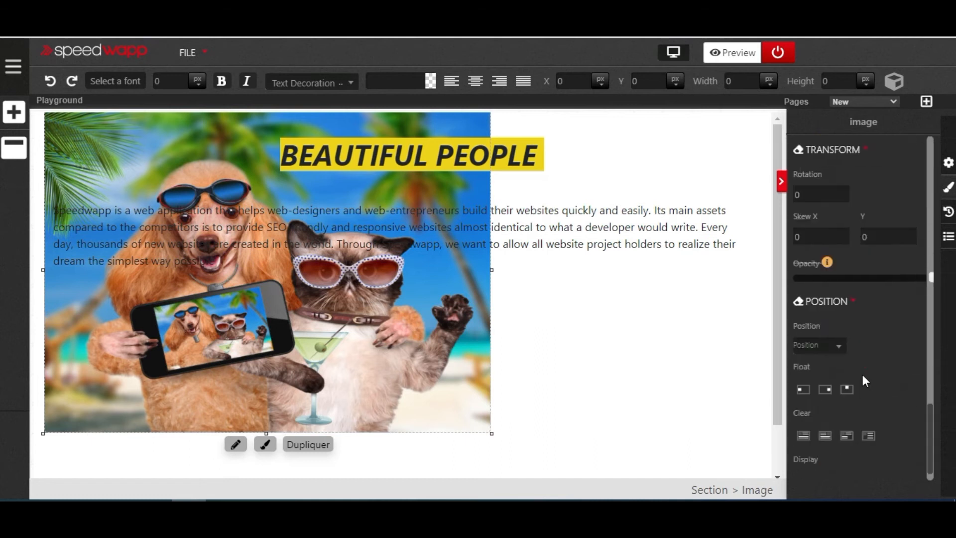
scroll(862, 375, "down", 1)
left_click(840, 313)
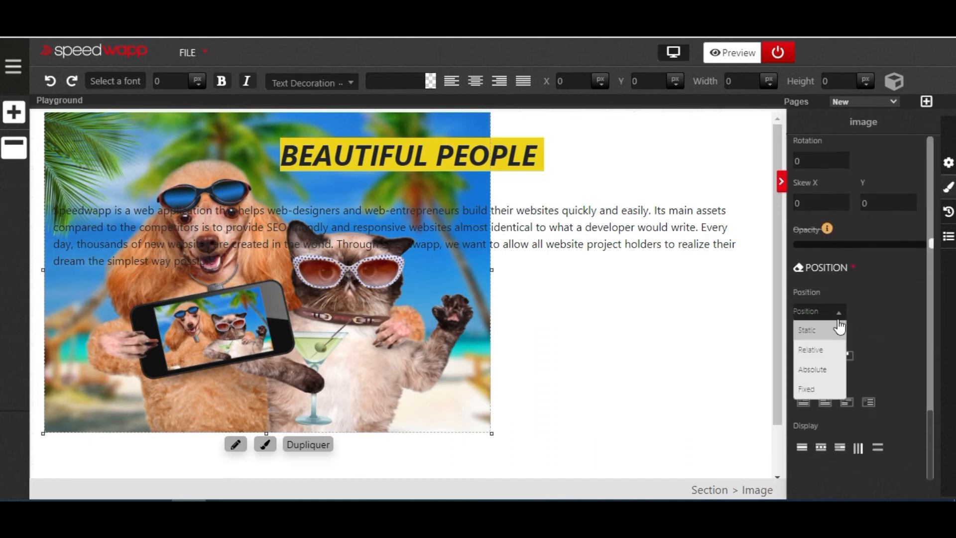
left_click(830, 372)
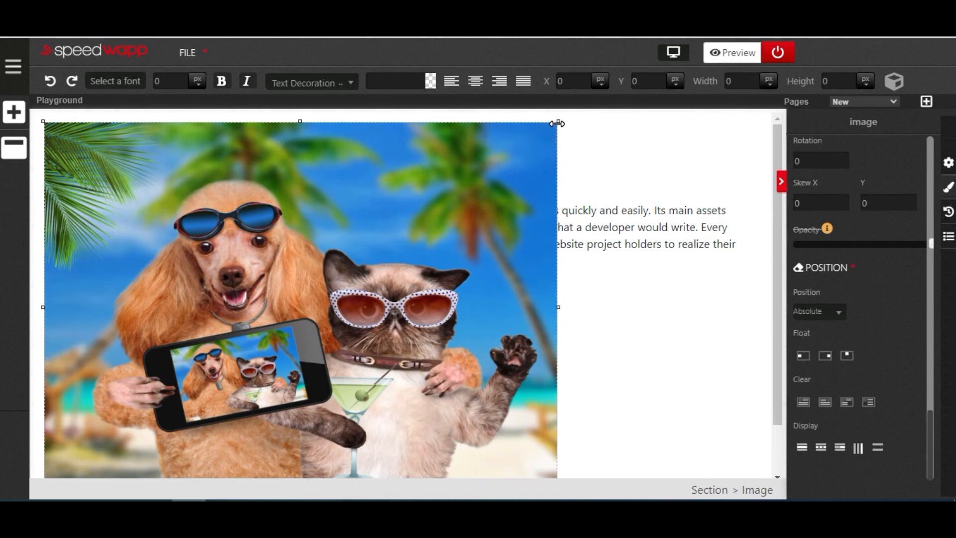
- Shrink the image to about 265 by 203 px and place it below the paragraph at about X 43, Y 275
left_click_drag(558, 129, 253, 311)
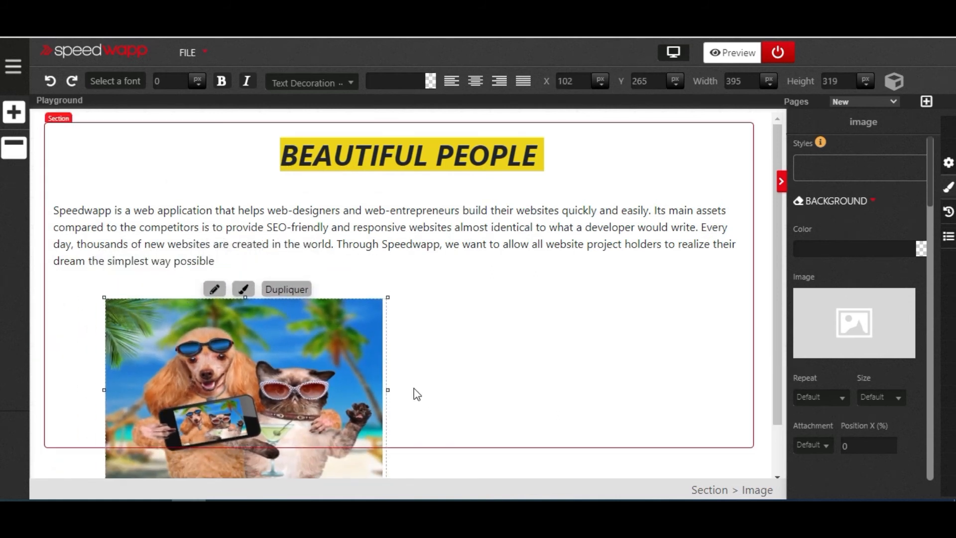
left_click_drag(387, 390, 301, 388)
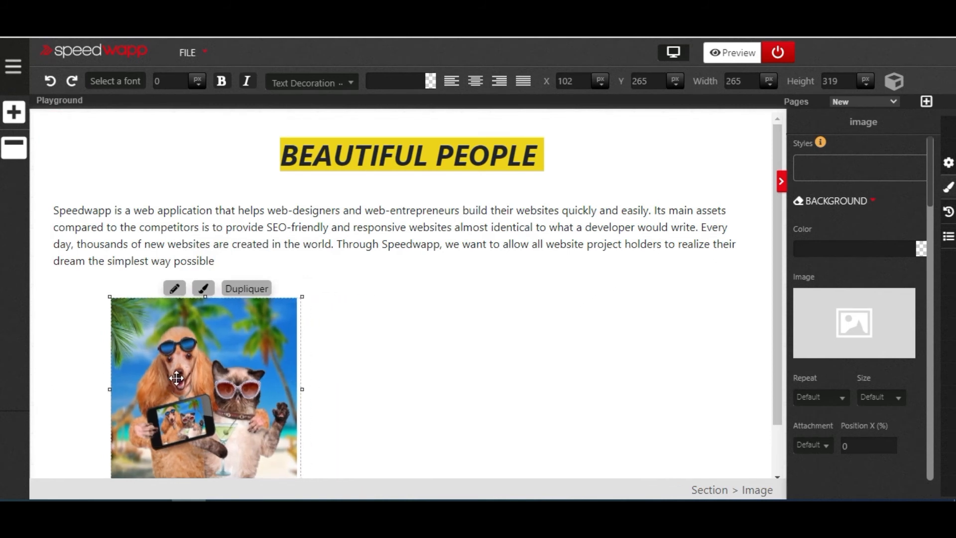
left_click_drag(176, 378, 291, 225)
left_click_drag(318, 335, 324, 288)
left_click_drag(303, 257, 138, 417)
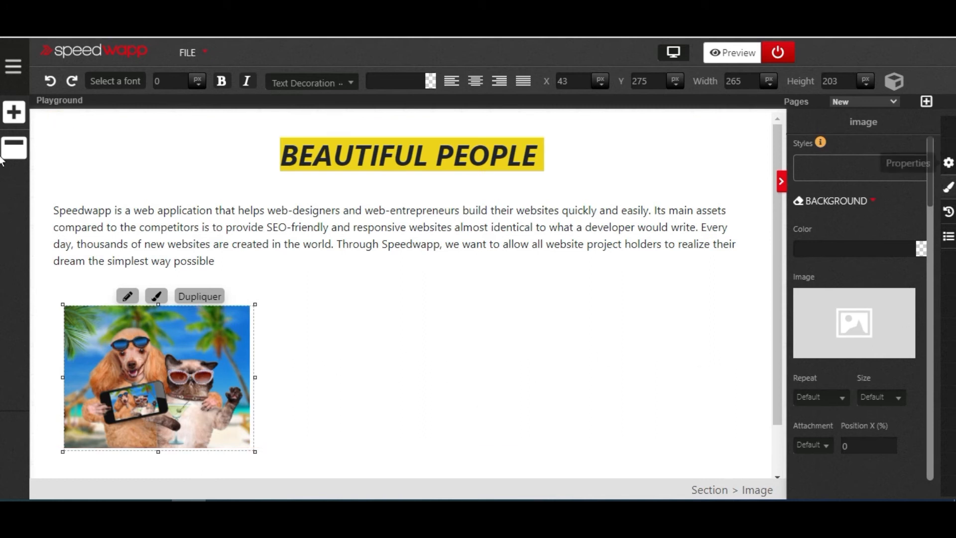
- Replace the image's source with the file lifestyle-bestdogbreeds-1577128927.png from the computer
left_click(948, 162)
left_click(863, 288)
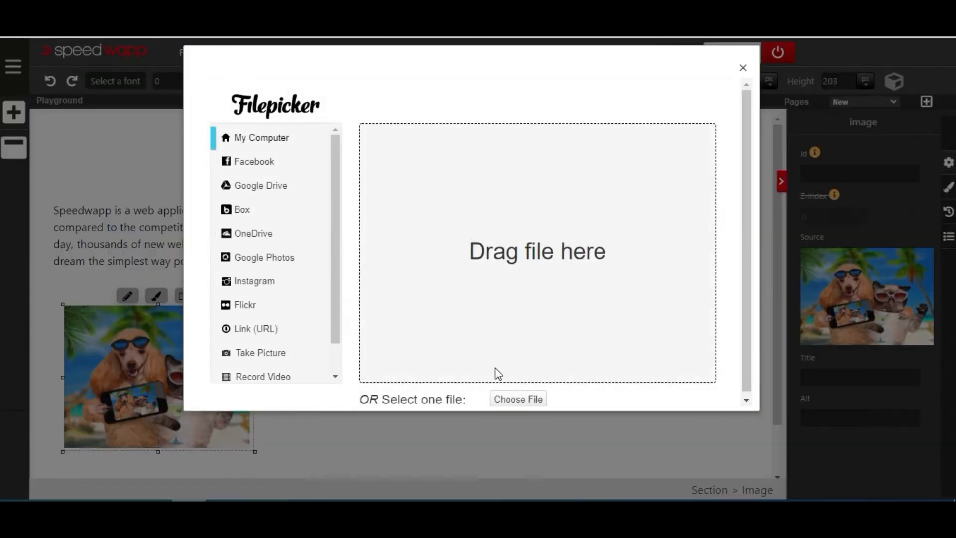
left_click(509, 399)
left_click(376, 104)
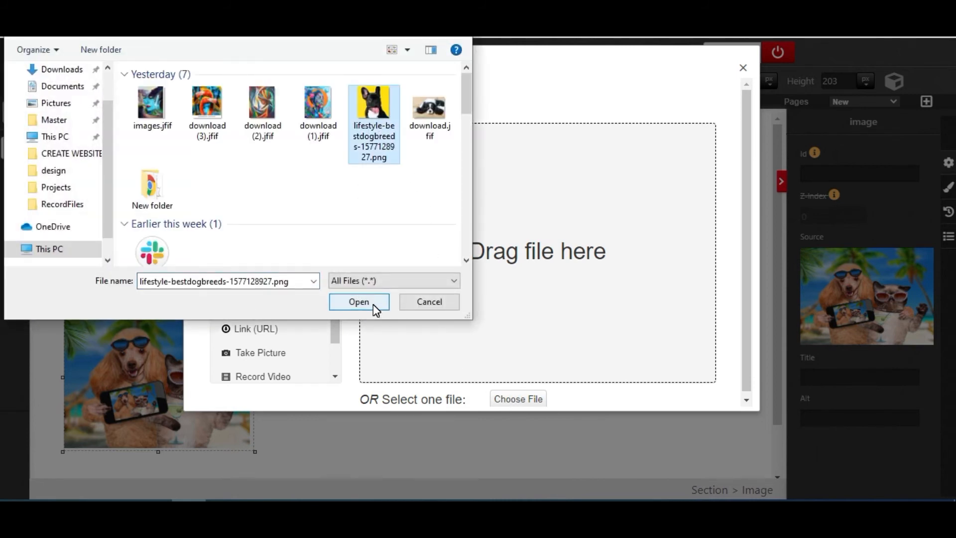
left_click(359, 301)
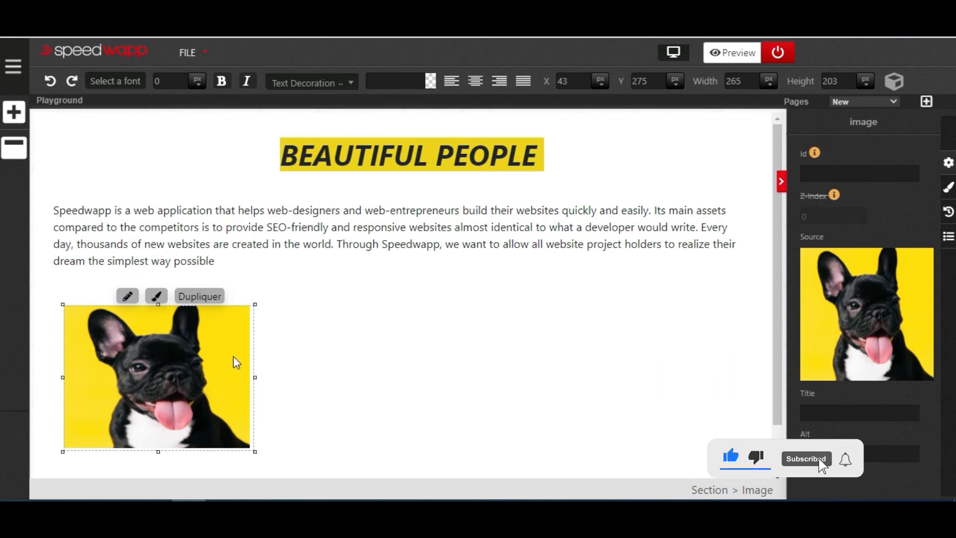
- Duplicate the dog image and place the copy beside the original at about X 354, Y 282
right_click(195, 371)
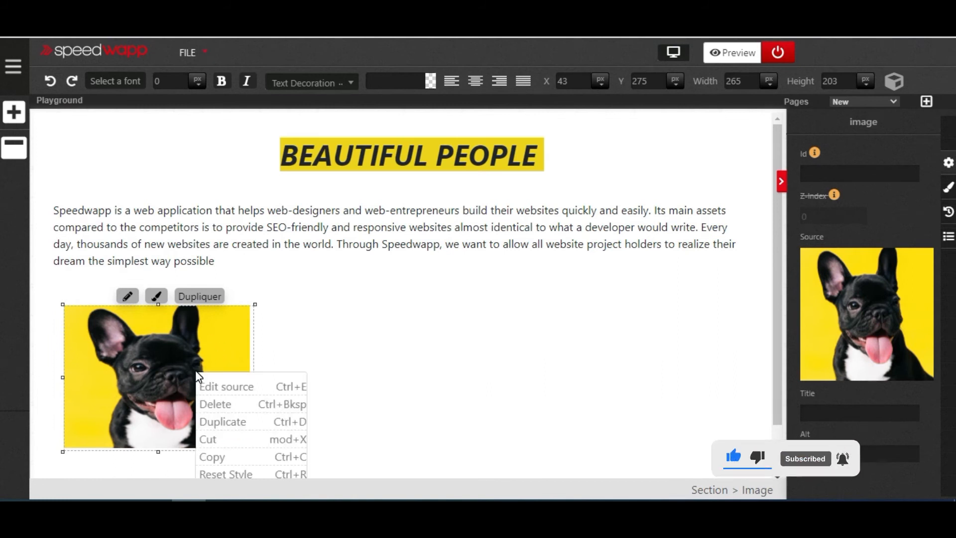
left_click(230, 423)
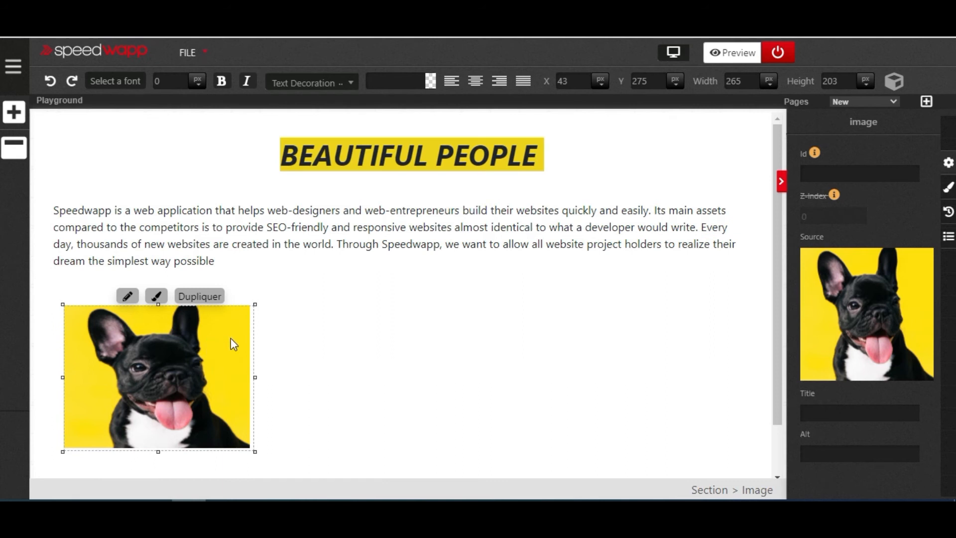
scroll(231, 343, "down", 3)
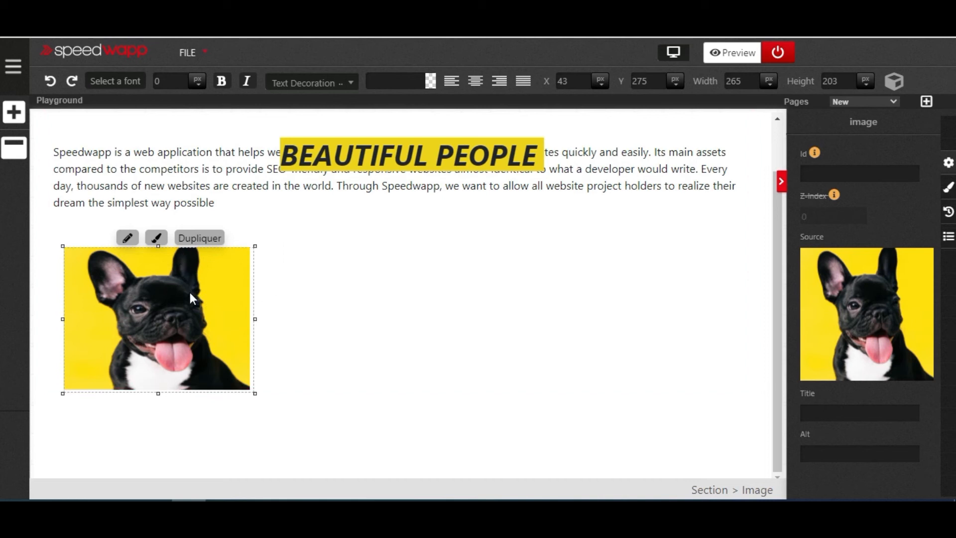
left_click_drag(190, 297, 409, 297)
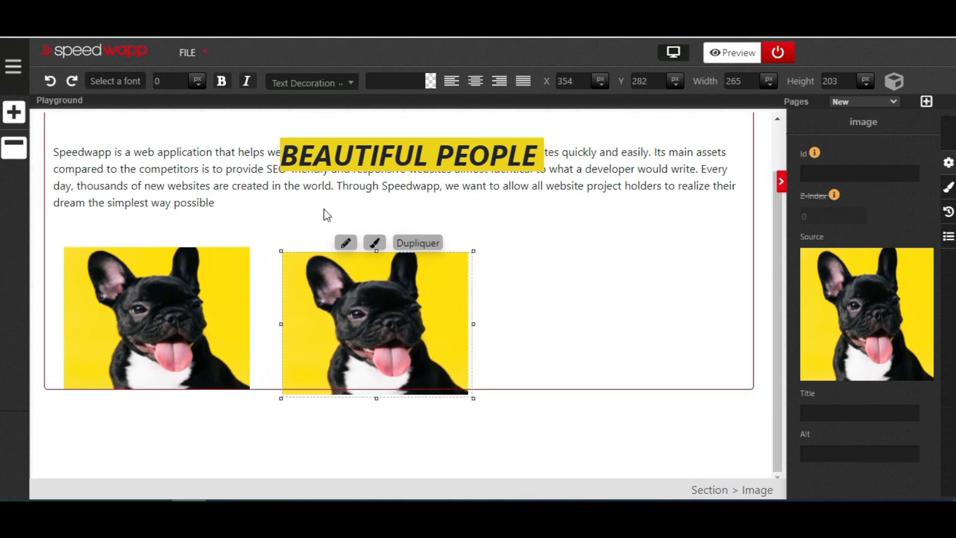
- Duplicate the second dog image and place the copy at the end of the row at about X 686, Y 289
right_click(366, 315)
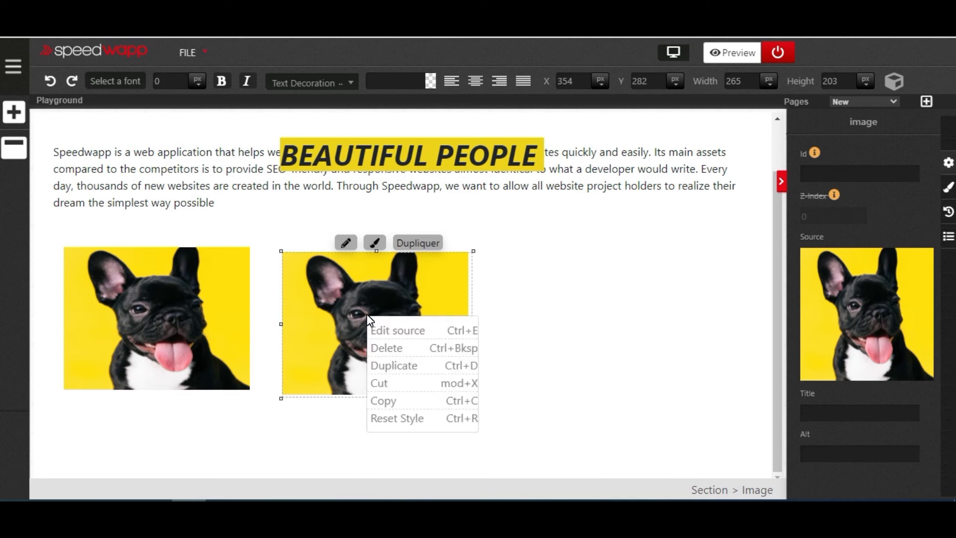
left_click(393, 367)
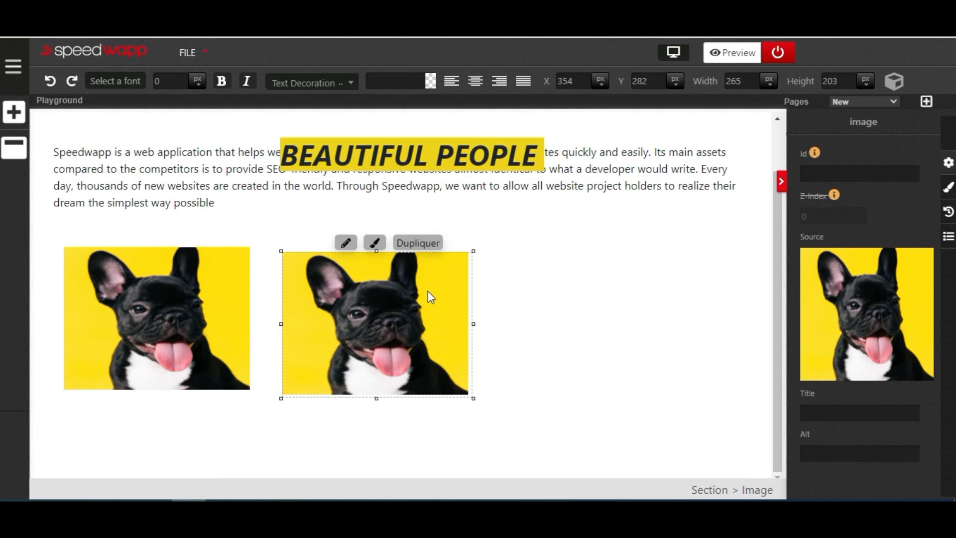
left_click_drag(397, 311, 632, 314)
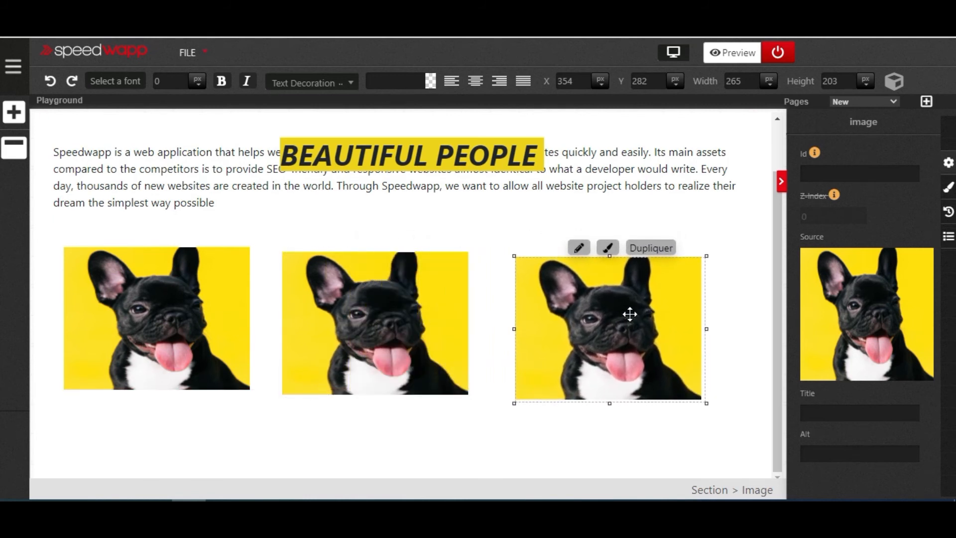
left_click_drag(570, 290, 572, 288)
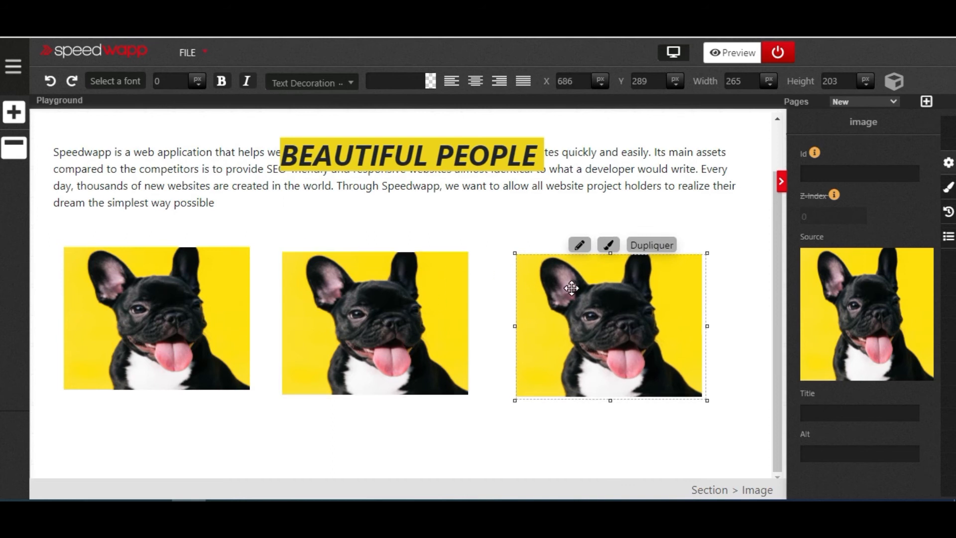
- Set the middle dog image's position style to Fixed and move it back into the row at about X 369, Y 278
left_click(402, 297)
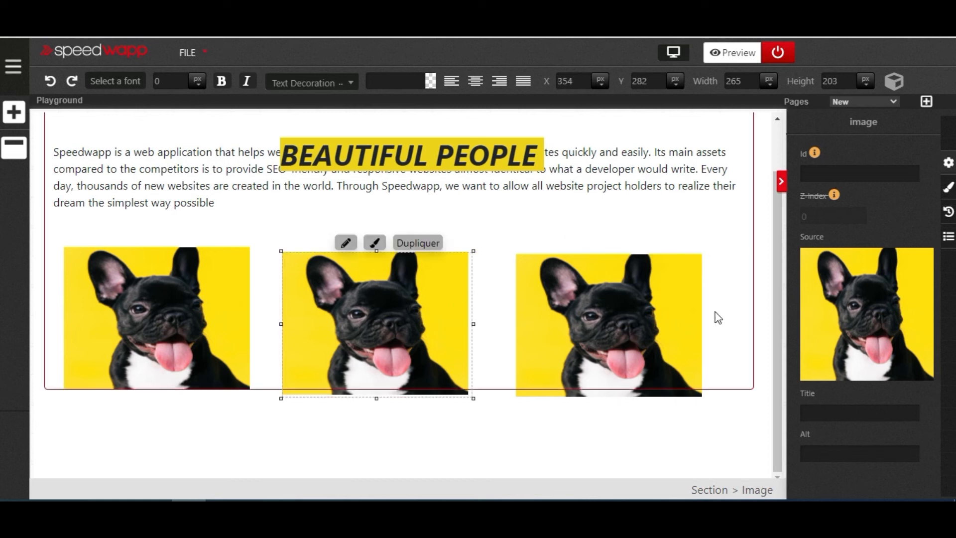
left_click(949, 188)
scroll(882, 218, "down", 10)
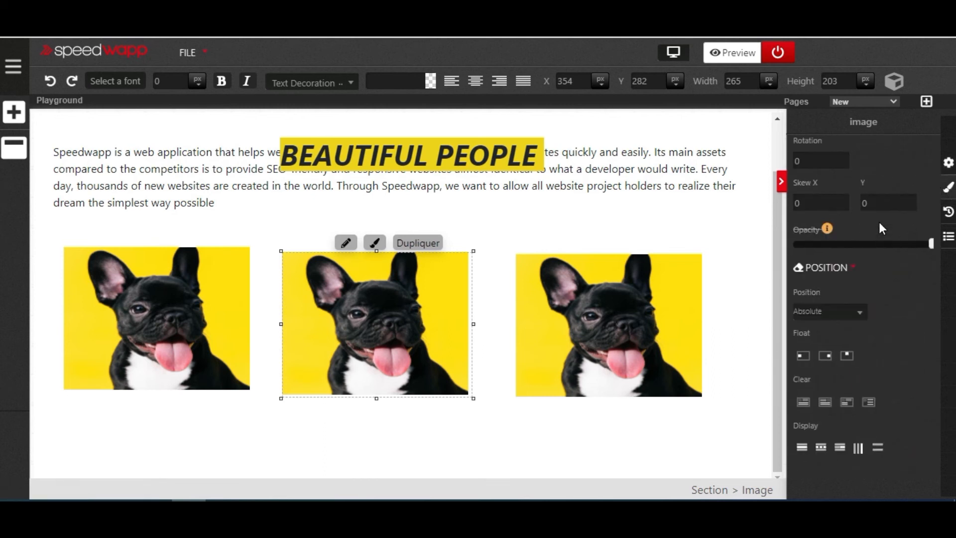
left_click(860, 312)
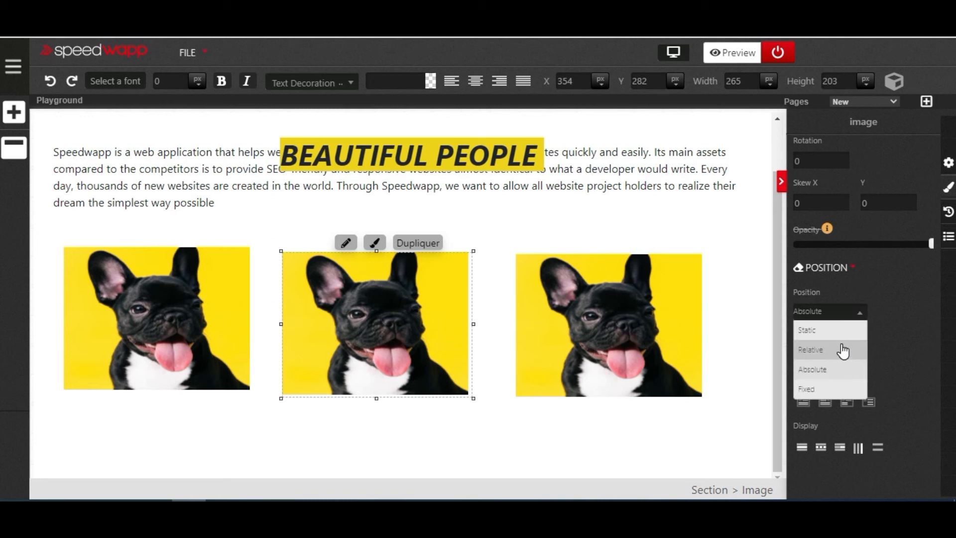
left_click(841, 390)
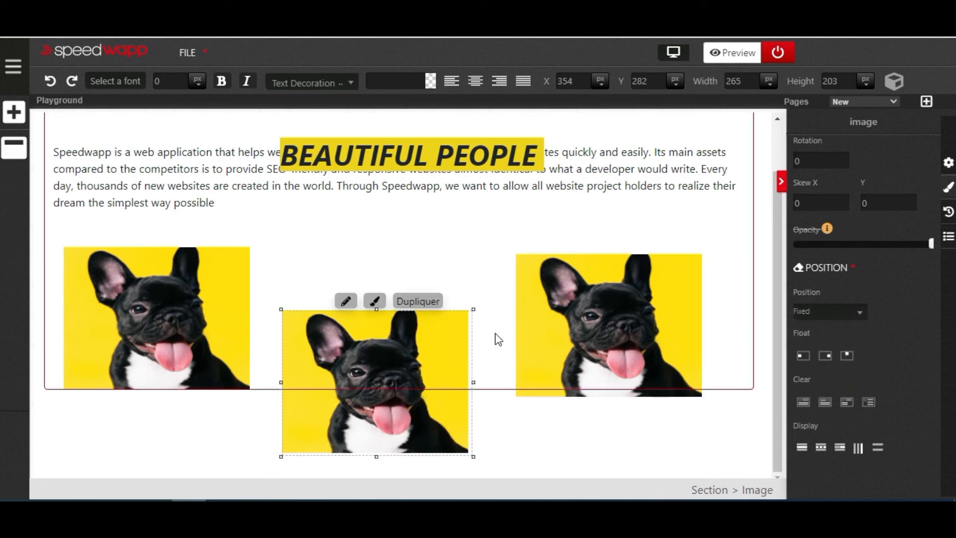
left_click_drag(387, 350, 391, 289)
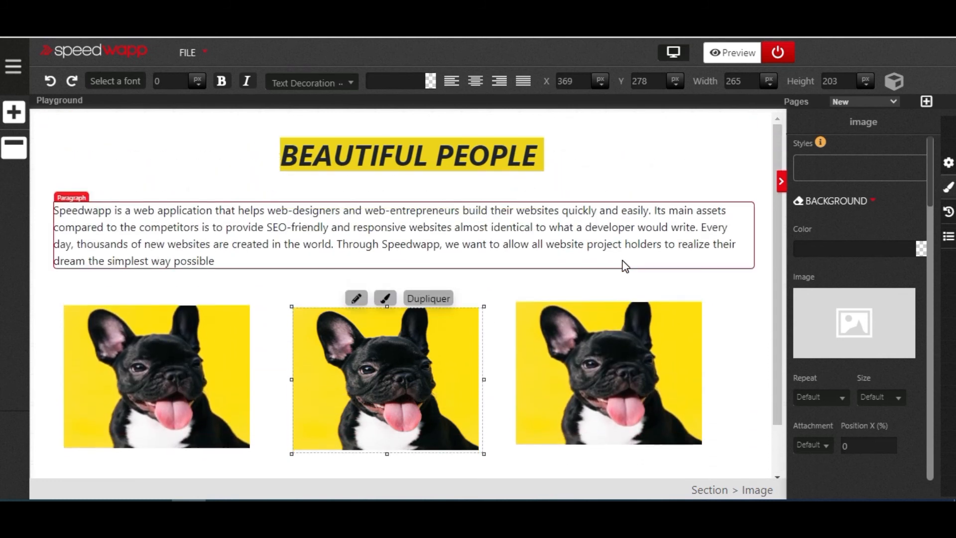
- Add a new default paragraph and place it in the page flow below the main text
left_click(14, 112)
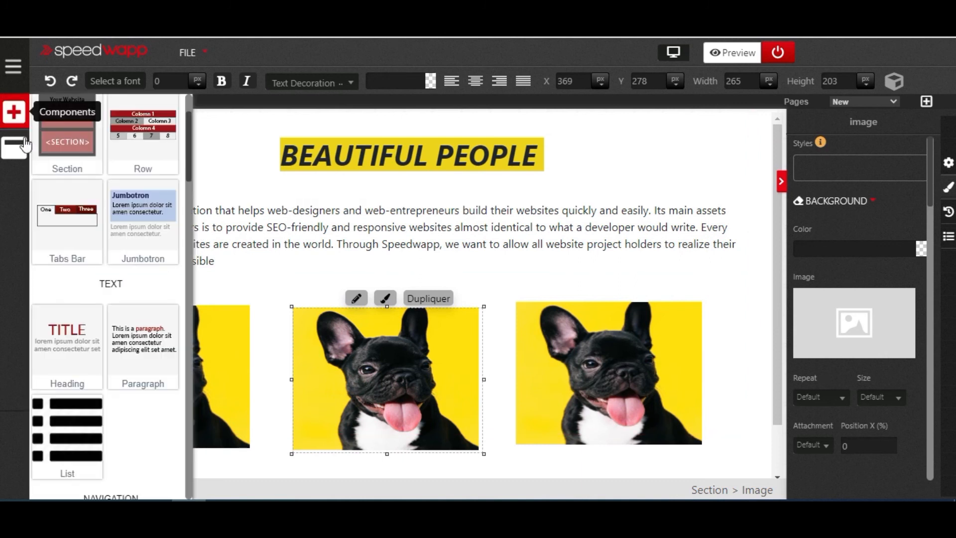
left_click(150, 348)
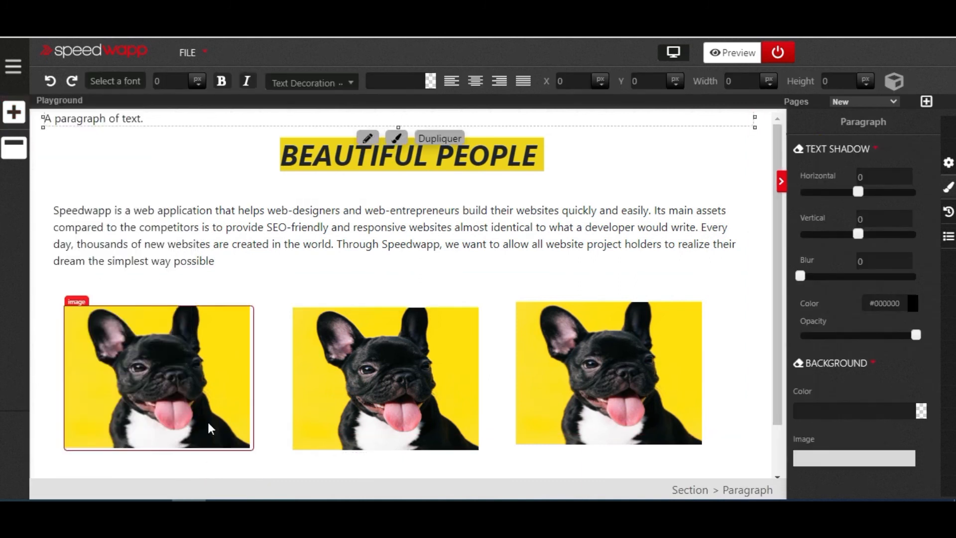
left_click_drag(43, 118, 41, 313)
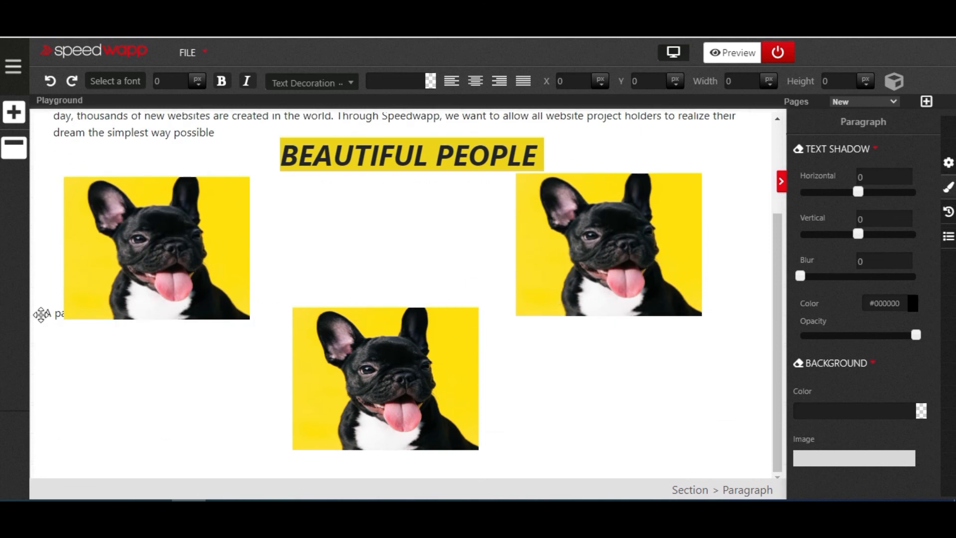
- Duplicate the new paragraph four times to make a stack of five paragraphs
right_click(60, 321)
left_click(69, 362)
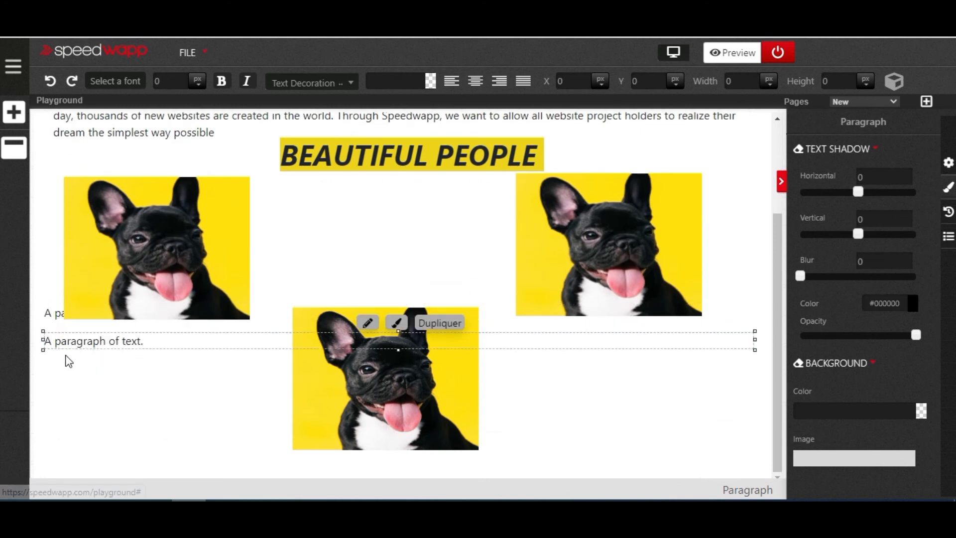
right_click(70, 346)
left_click(106, 290)
right_click(89, 369)
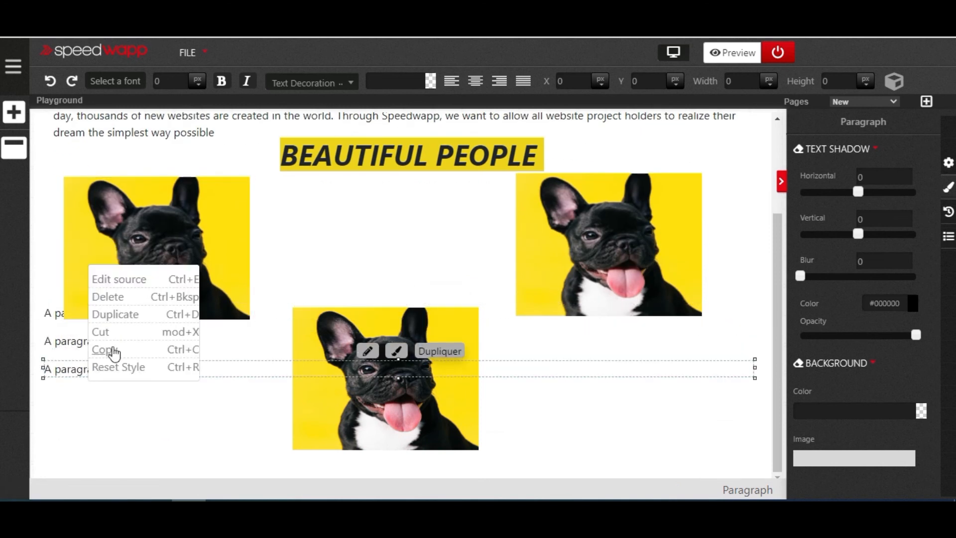
left_click(117, 314)
right_click(89, 397)
left_click(133, 339)
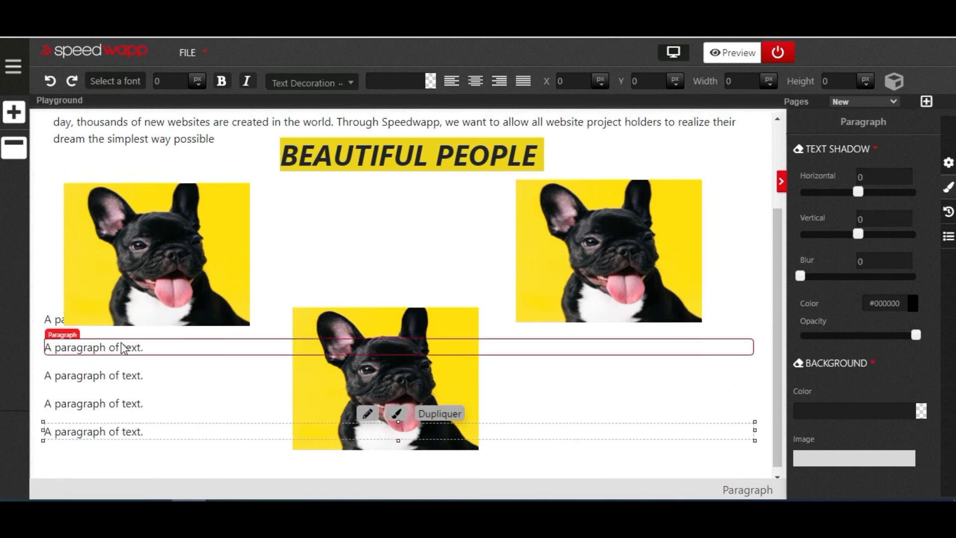
- Add three default list components below the stacked paragraphs to lengthen the page
left_click(14, 112)
left_click_drag(56, 245, 114, 481)
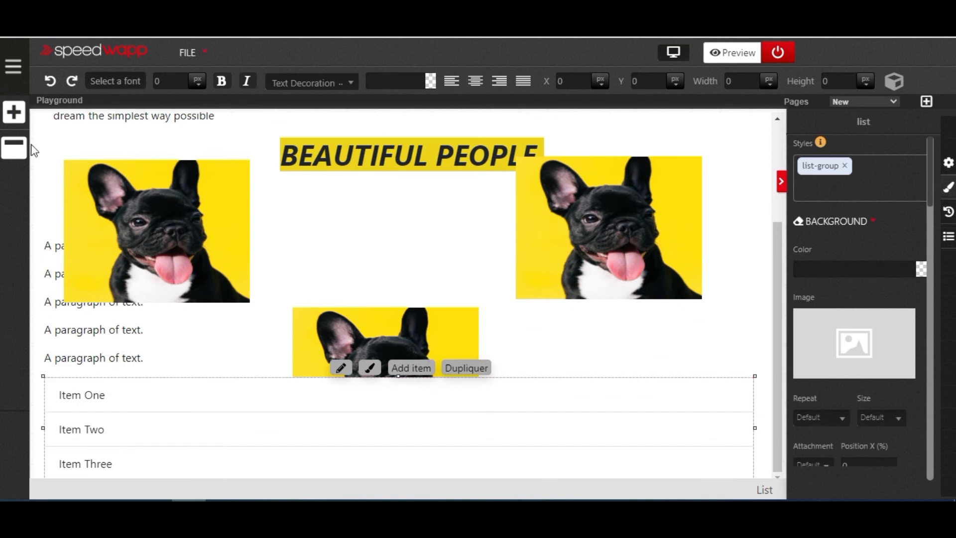
left_click(14, 112)
left_click_drag(60, 219, 258, 359)
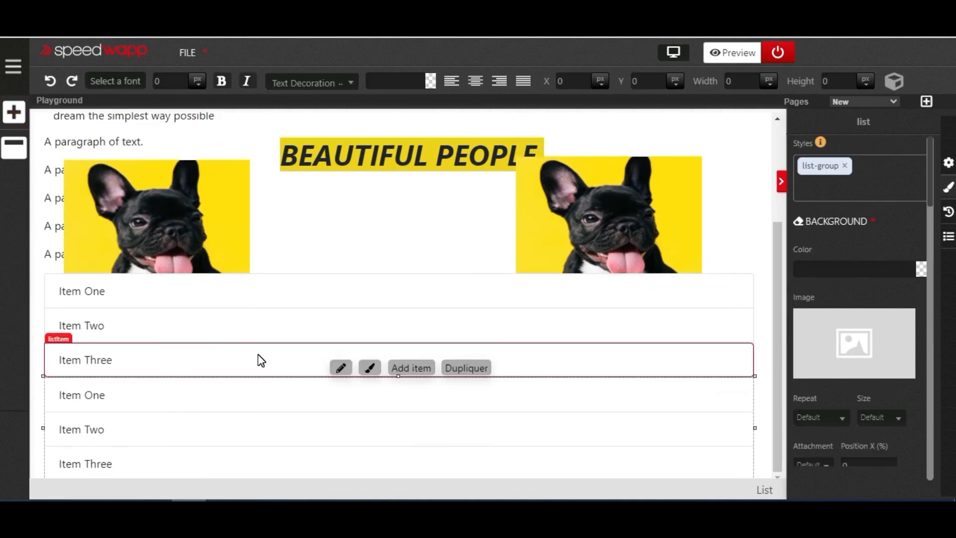
scroll(250, 298, "up", 3)
scroll(251, 294, "down", 1)
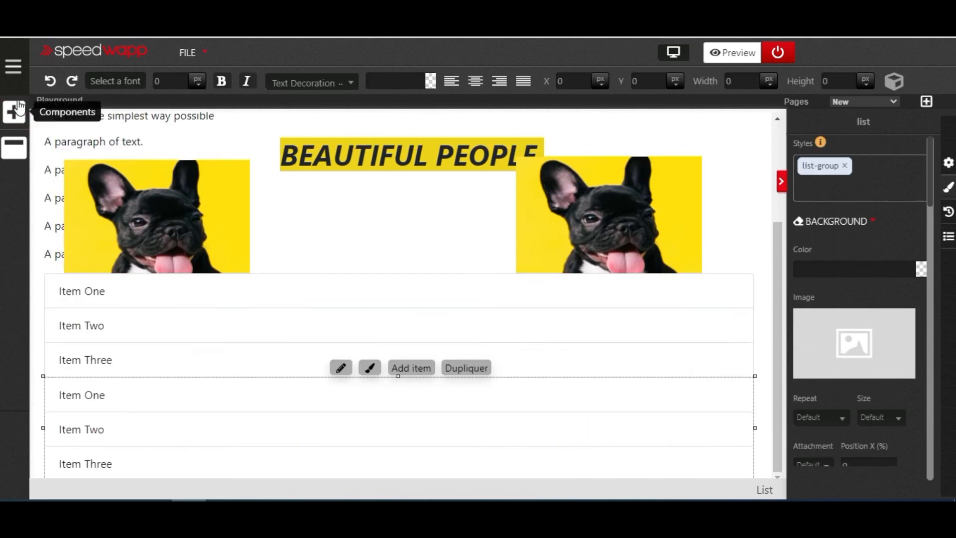
left_click(14, 111)
scroll(89, 249, "up", 5)
scroll(127, 234, "up", 4)
left_click_drag(81, 224, 194, 394)
- Examine how the fixed heading behaves relative to the paragraph, dog images and lists as the page scrolls
scroll(459, 328, "down", 1)
scroll(456, 326, "up", 3)
scroll(447, 303, "down", 1)
scroll(428, 289, "up", 1)
scroll(359, 257, "down", 3)
scroll(355, 254, "up", 3)
scroll(355, 254, "down", 3)
scroll(354, 251, "up", 3)
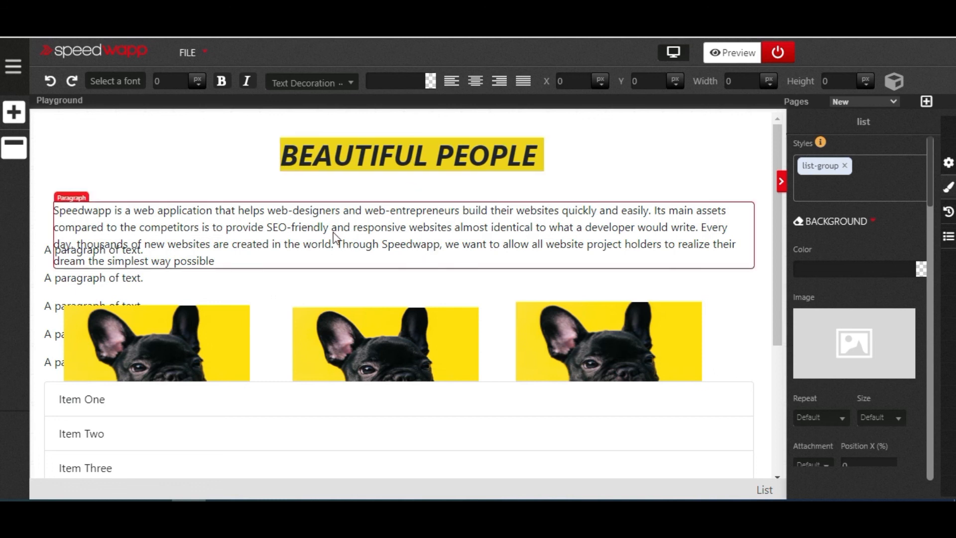
scroll(428, 231, "down", 5)
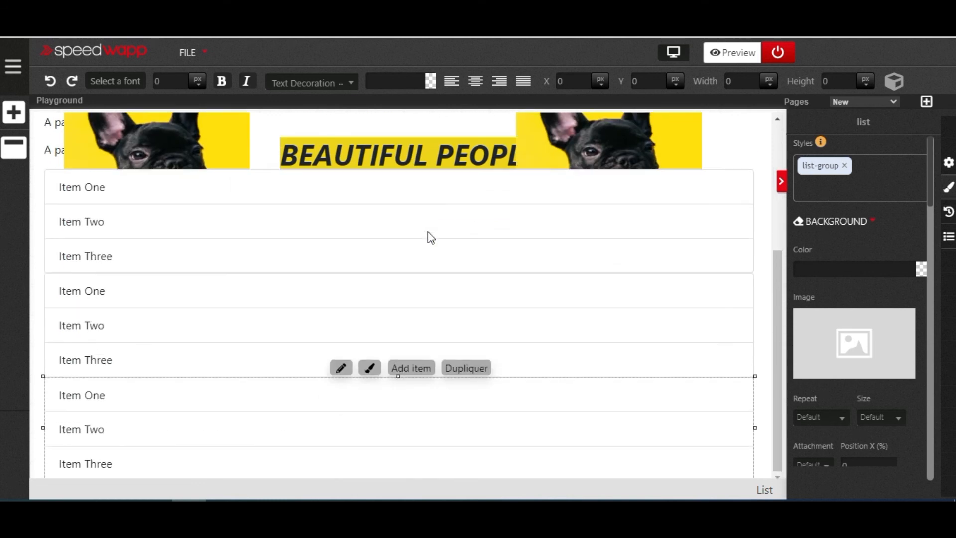
scroll(429, 232, "up", 5)
scroll(429, 232, "down", 5)
scroll(429, 232, "up", 5)
scroll(429, 232, "down", 5)
scroll(429, 232, "up", 5)
scroll(430, 234, "down", 5)
scroll(434, 243, "up", 5)
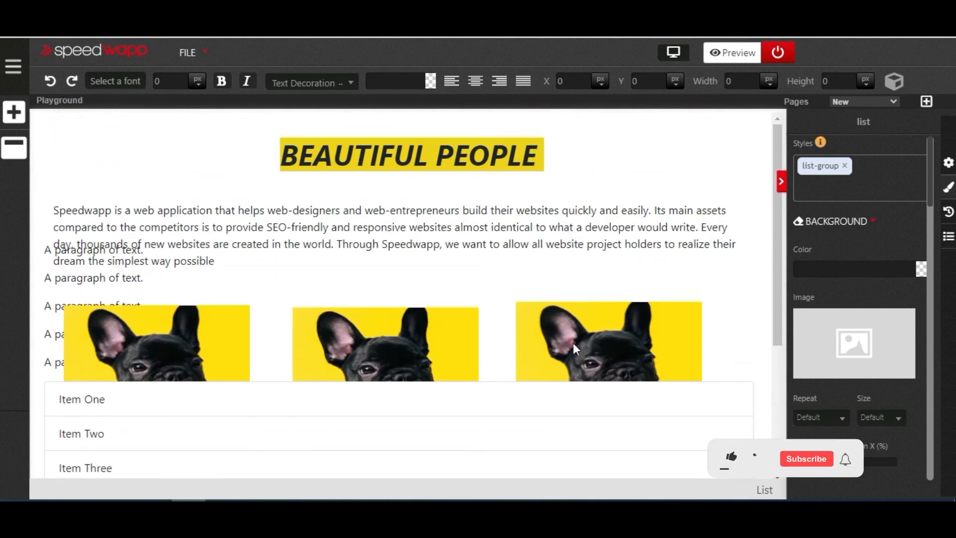
scroll(493, 309, "down", 5)
scroll(492, 309, "up", 5)
scroll(493, 305, "down", 5)
scroll(493, 305, "up", 5)
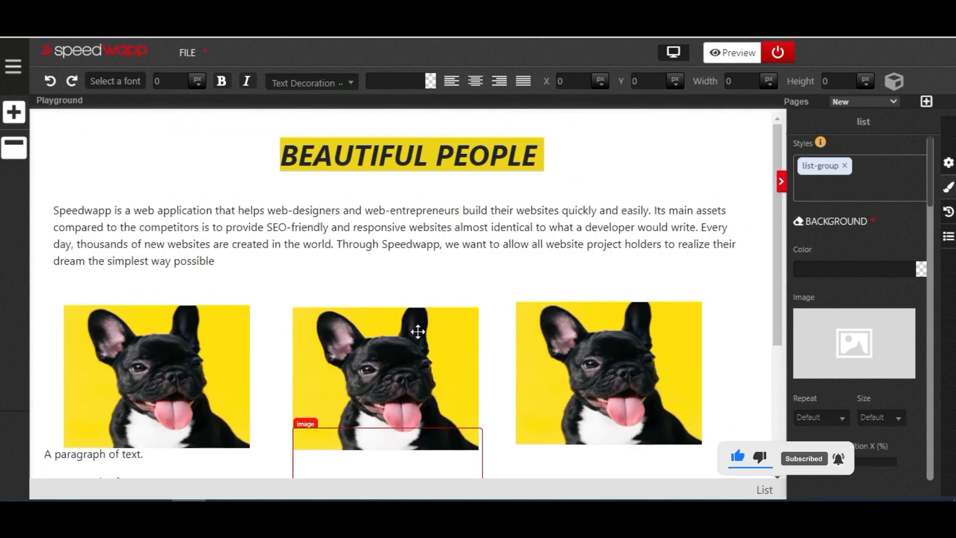
- Select the fixed middle dog image and compare its scrolling behaviour with the absolutely positioned images on either side
left_click(407, 395)
scroll(404, 355, "down", 4)
scroll(404, 355, "up", 4)
scroll(404, 355, "down", 4)
scroll(404, 355, "up", 4)
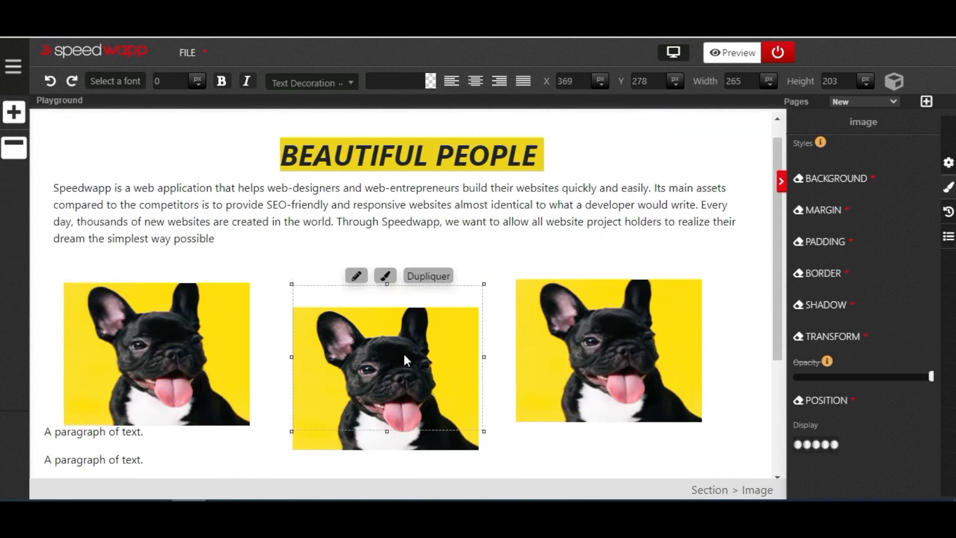
scroll(404, 353, "down", 4)
scroll(404, 354, "up", 4)
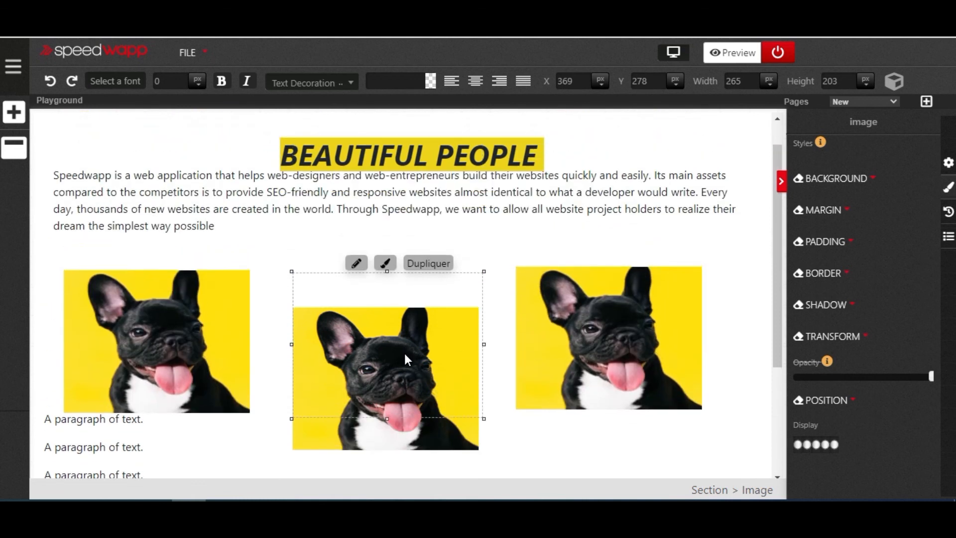
scroll(405, 353, "down", 4)
scroll(404, 354, "up", 4)
scroll(404, 353, "down", 4)
scroll(404, 354, "up", 4)
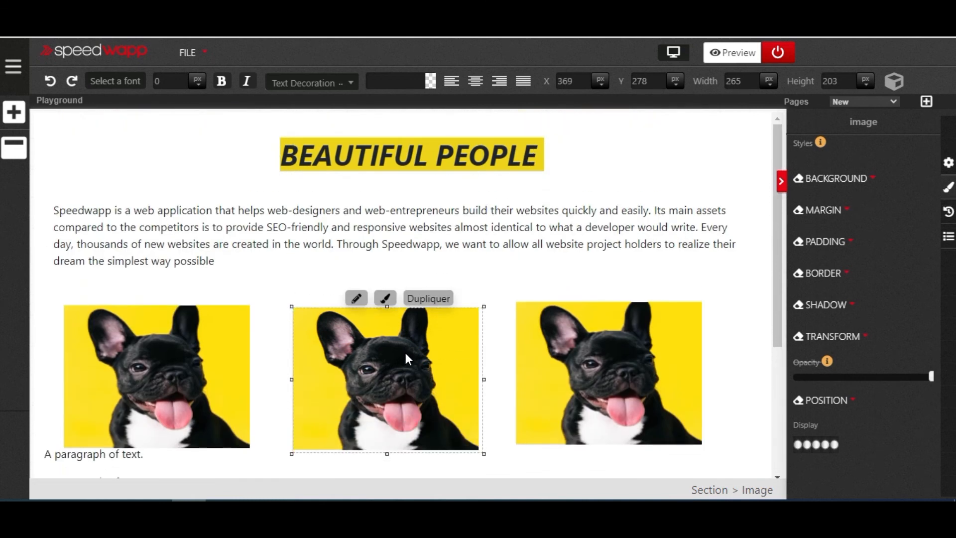
scroll(405, 348, "down", 4)
scroll(404, 348, "up", 4)
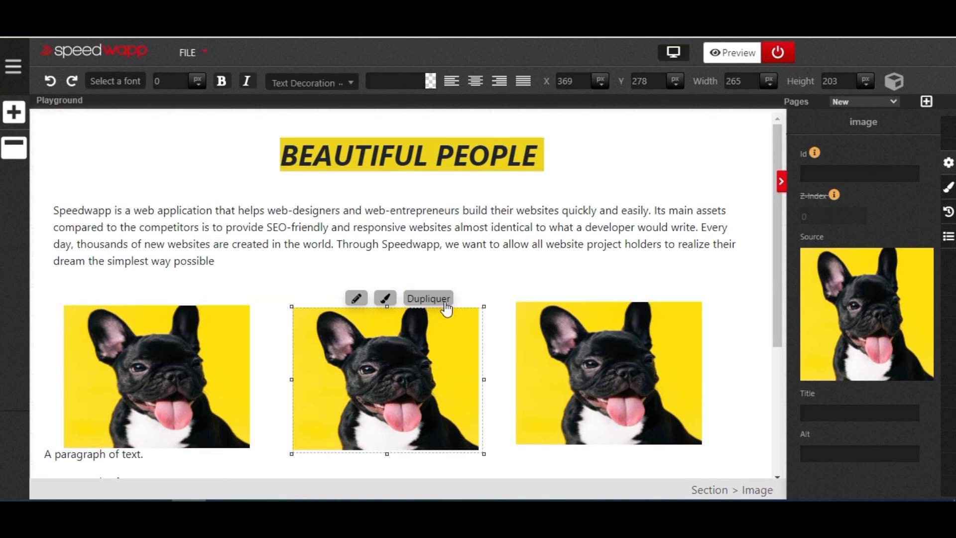
scroll(447, 307, "down", 4)
scroll(447, 308, "up", 4)
scroll(609, 361, "down", 3)
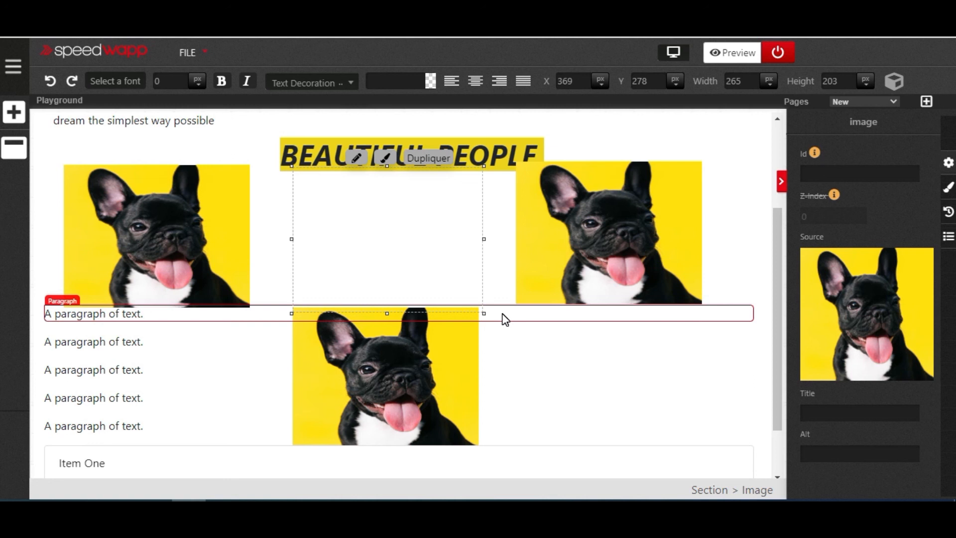
scroll(504, 320, "up", 3)
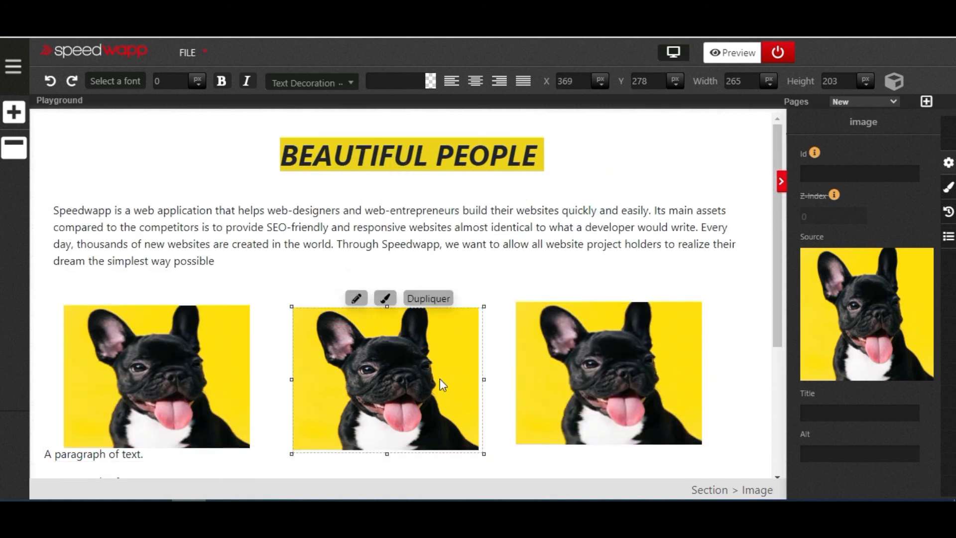
scroll(400, 378, "down", 3)
scroll(400, 377, "up", 3)
scroll(400, 378, "down", 3)
scroll(399, 378, "up", 3)
scroll(526, 355, "down", 4)
scroll(526, 352, "up", 4)
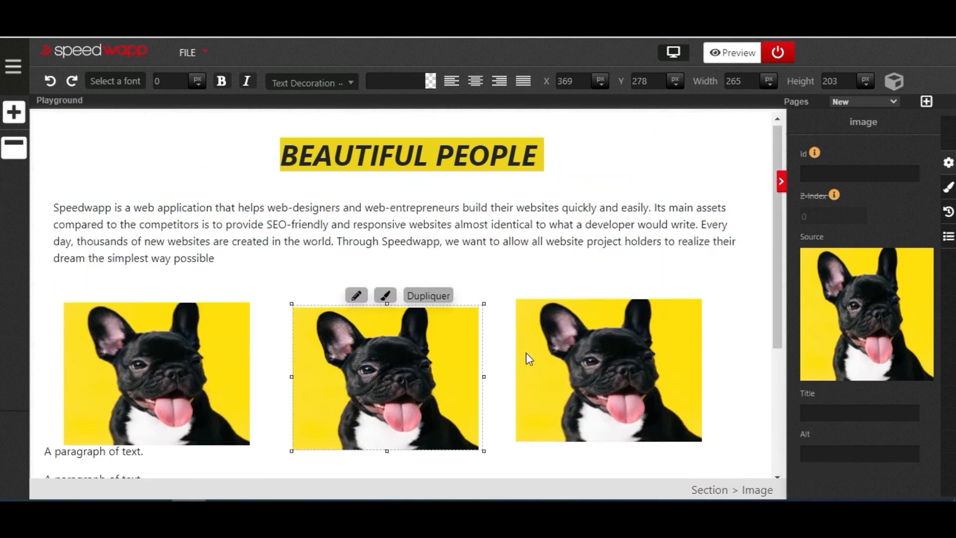